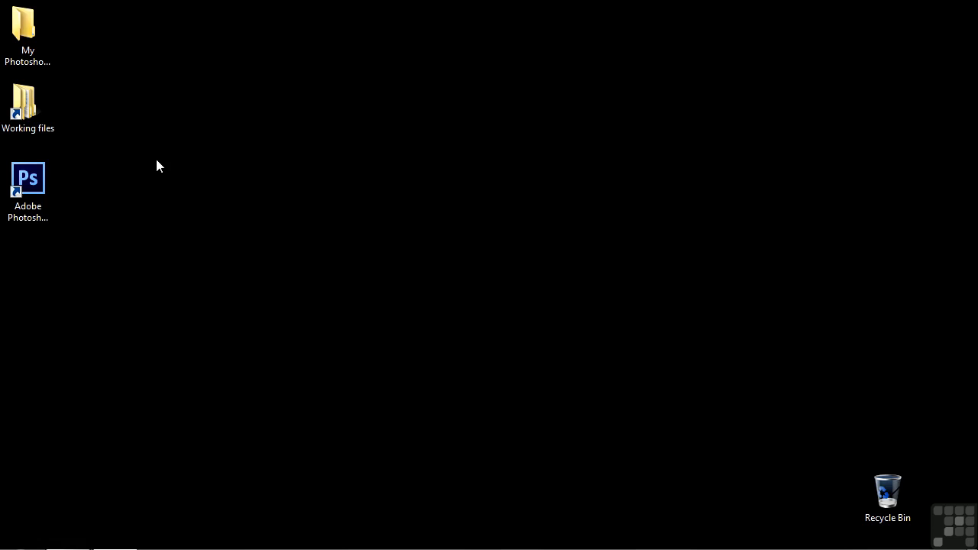
# Step: Open stages.psd from the Photoshop projects folder inside Working files
pyautogui.doubleClick(58, 118)
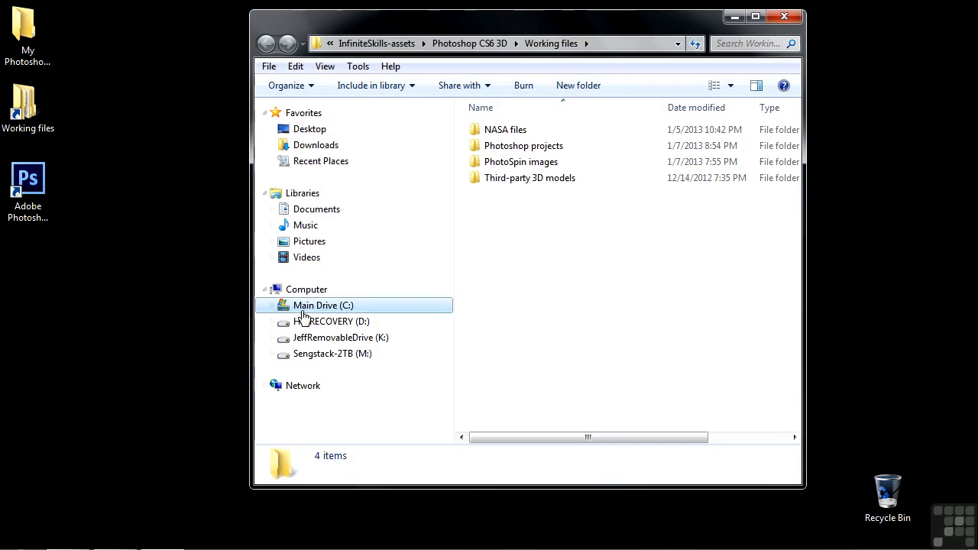
pyautogui.doubleClick(490, 146)
pyautogui.scroll(-2, 500, 298)
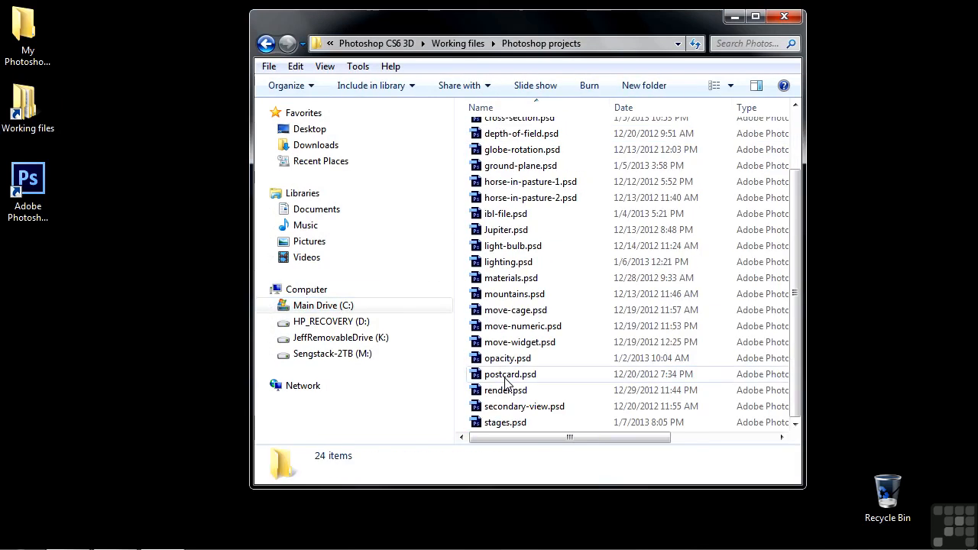
pyautogui.click(515, 422)
pyautogui.doubleClick(504, 422)
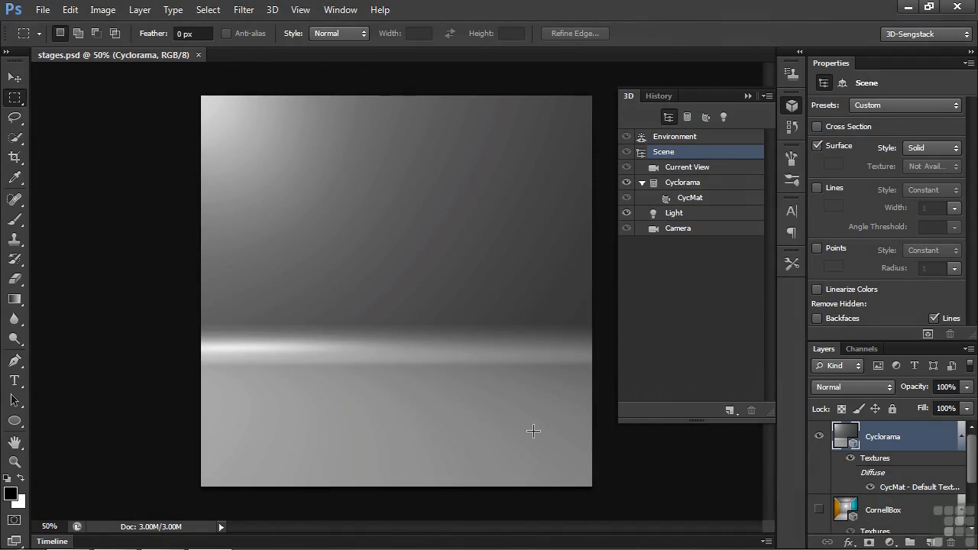
# Step: Look at the Stages sets offered on Adobe's online 3D content page and close the browser without downloading
pyautogui.click(274, 13)
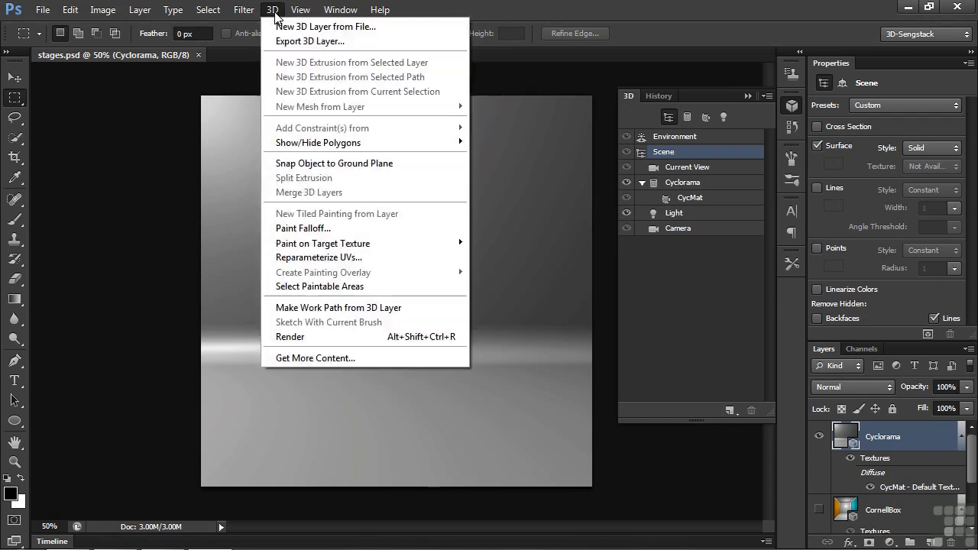
pyautogui.click(334, 357)
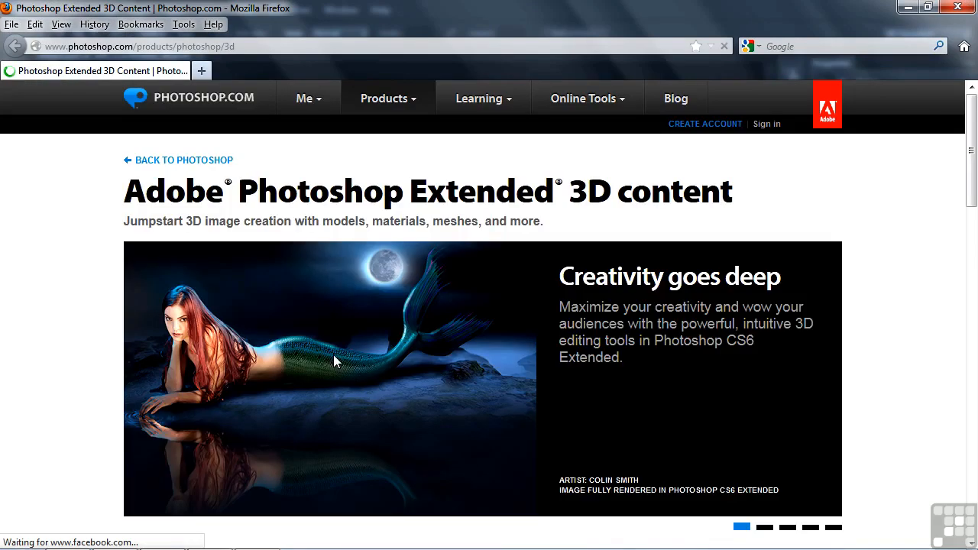
pyautogui.moveTo(969, 201); pyautogui.dragTo(967, 267)
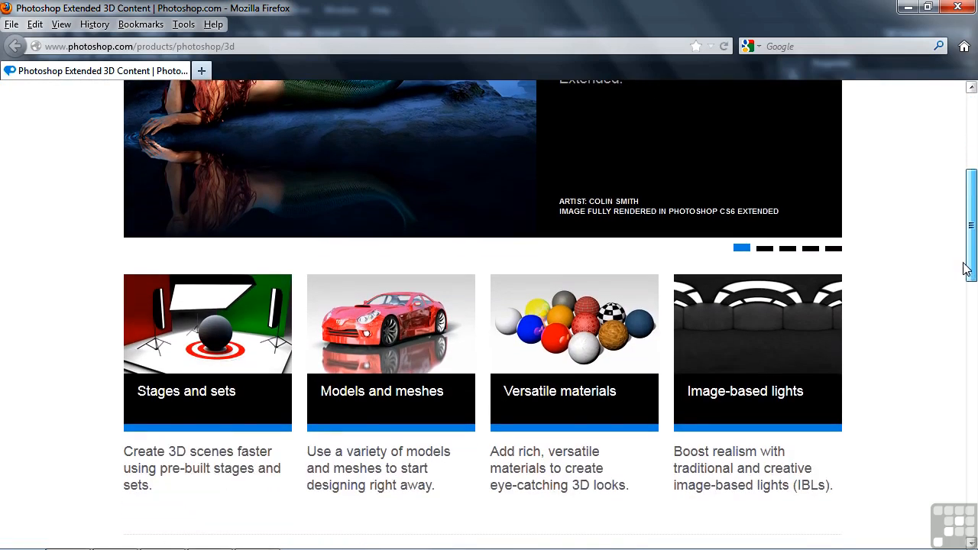
pyautogui.click(193, 391)
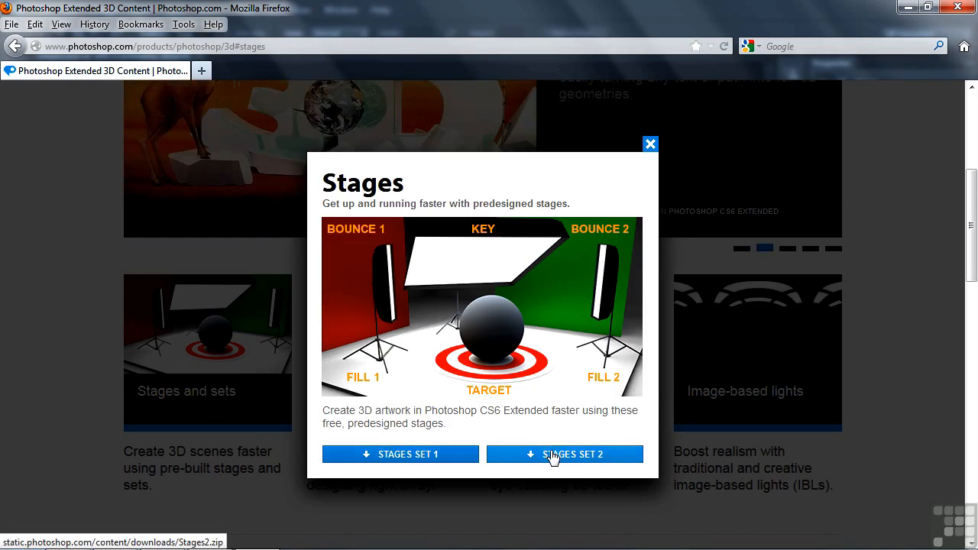
pyautogui.click(649, 144)
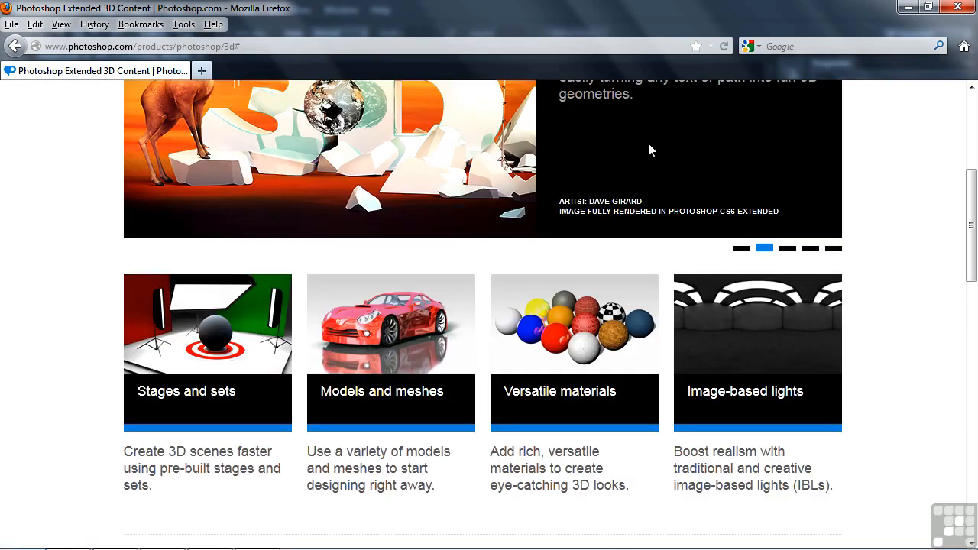
pyautogui.click(956, 7)
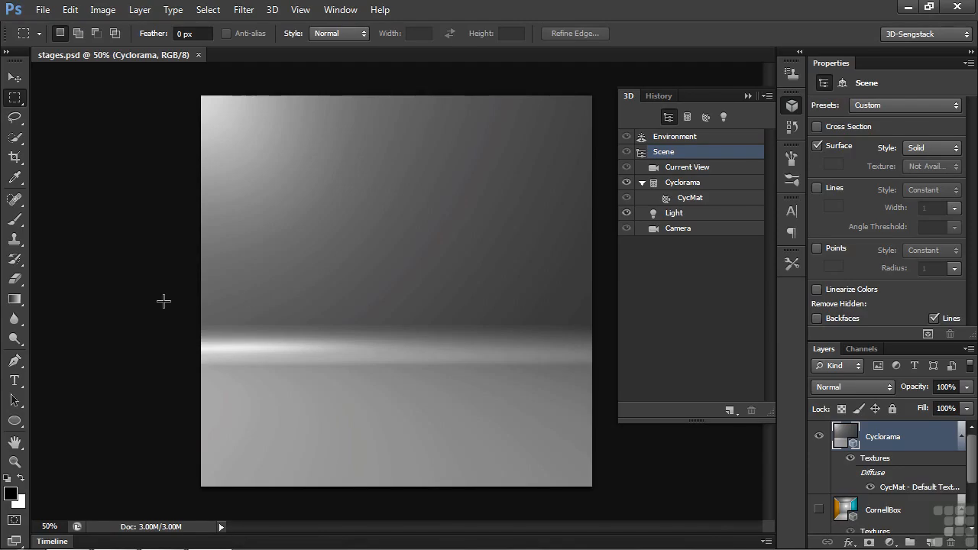
pyautogui.hotkey('alt', 'Tab')
# Step: Add a new layer above Cyclorama and turn it into a 3D Wine Bottle mesh from preset
pyautogui.click(928, 542)
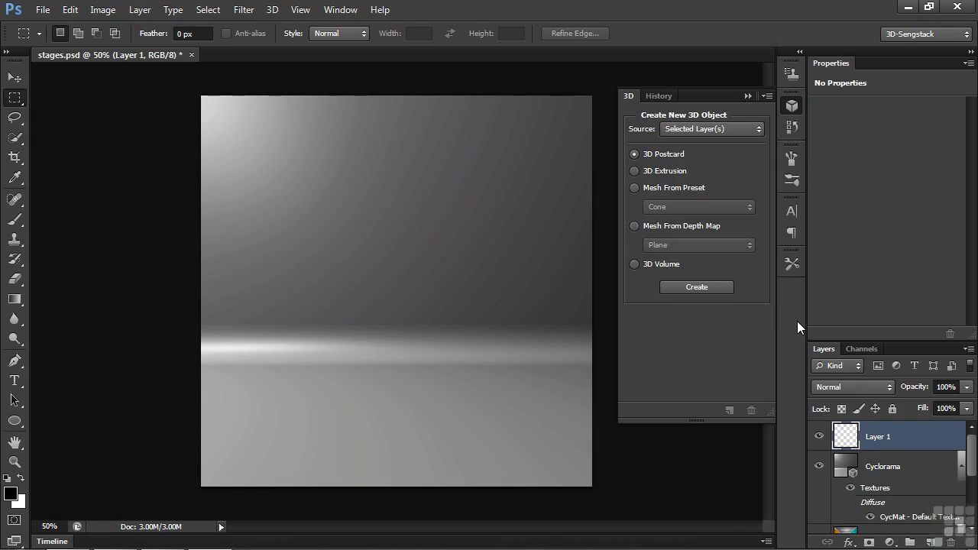
pyautogui.click(671, 189)
pyautogui.click(701, 207)
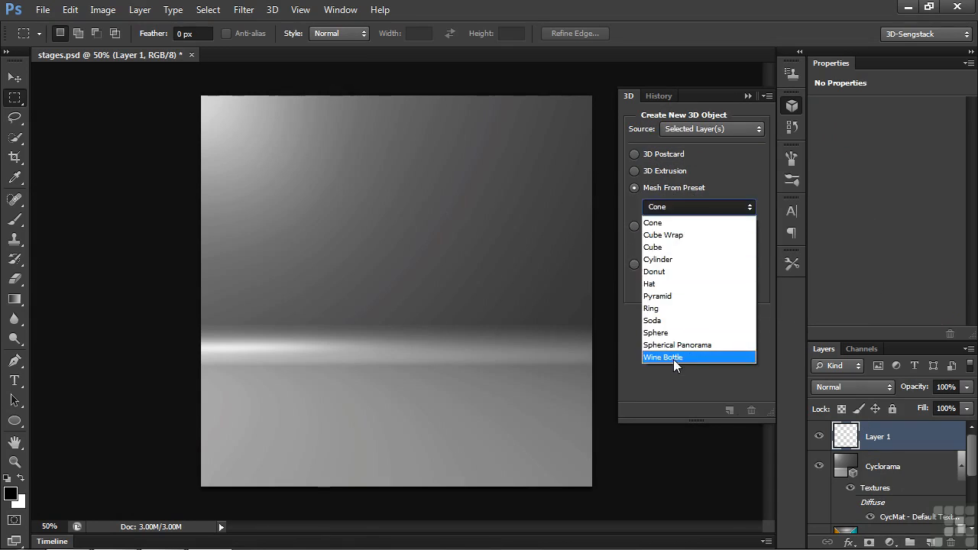
pyautogui.click(673, 356)
pyautogui.click(697, 288)
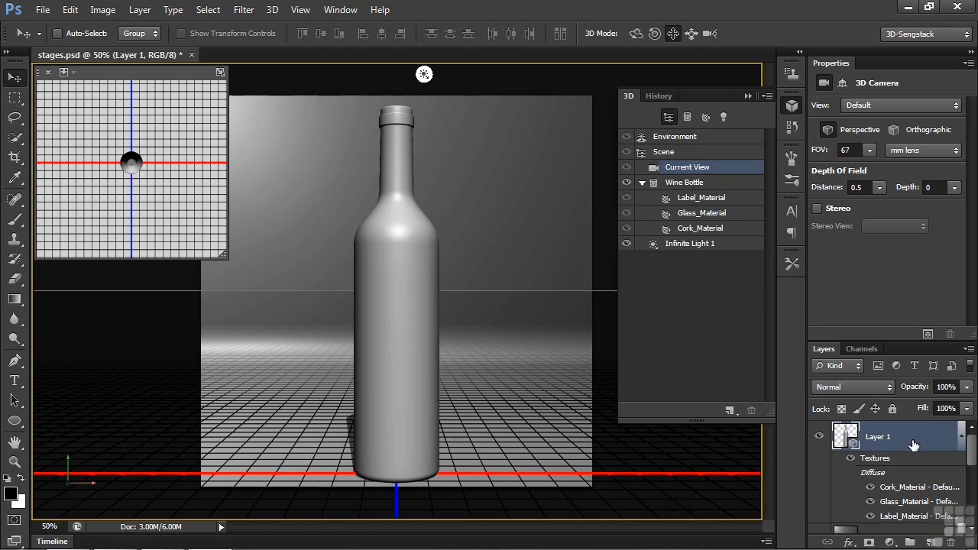
# Step: Merge the wine bottle layer down into the Cyclorama layer so both share one 3D scene
pyautogui.scroll(-5, 966, 459)
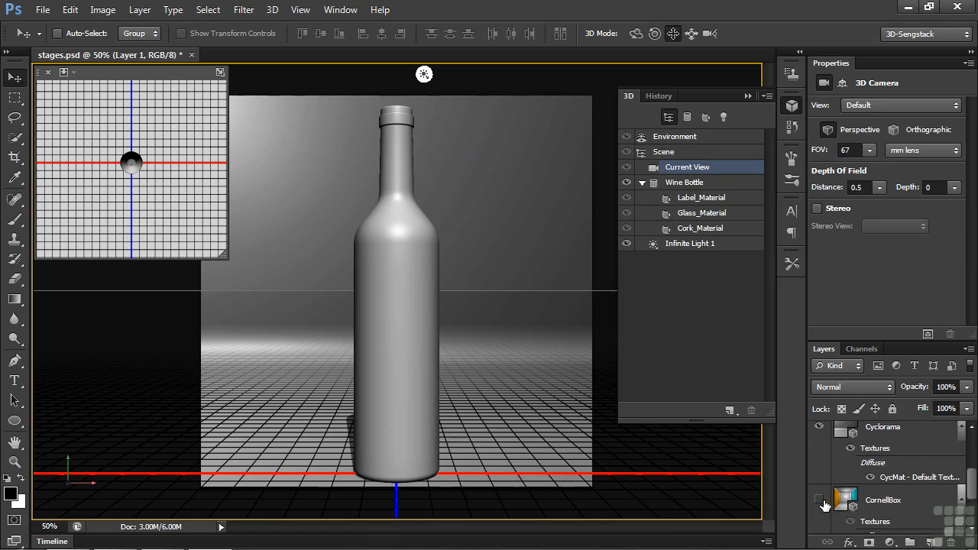
pyautogui.scroll(5, 955, 502)
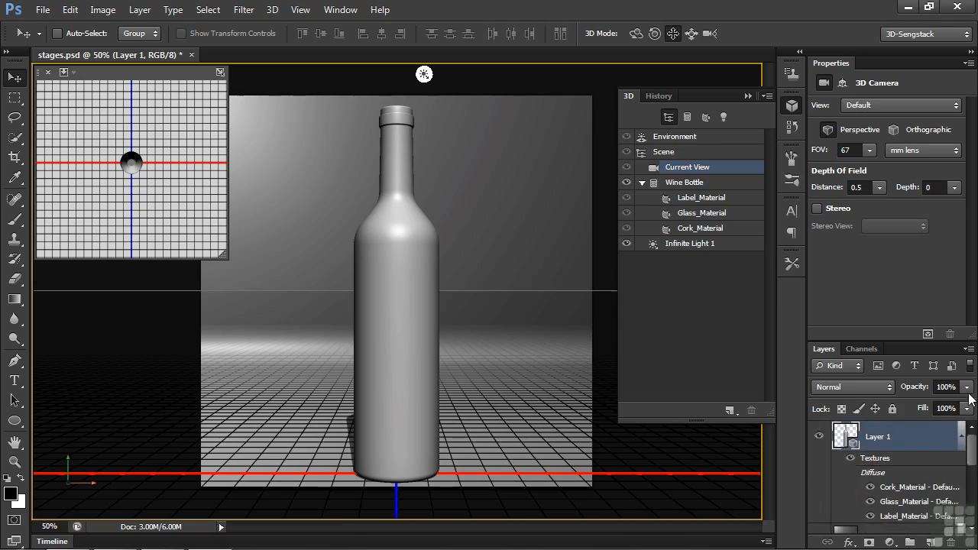
pyautogui.click(969, 349)
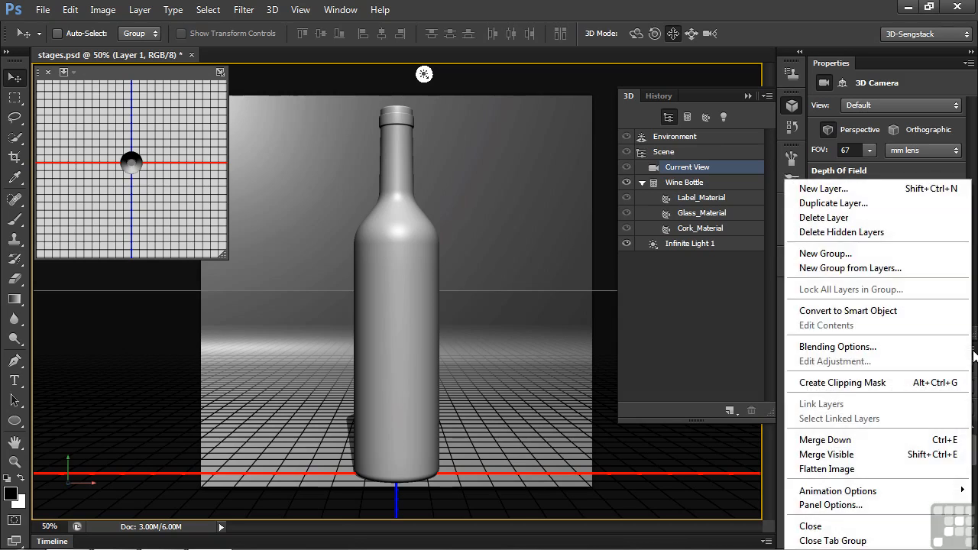
pyautogui.click(968, 350)
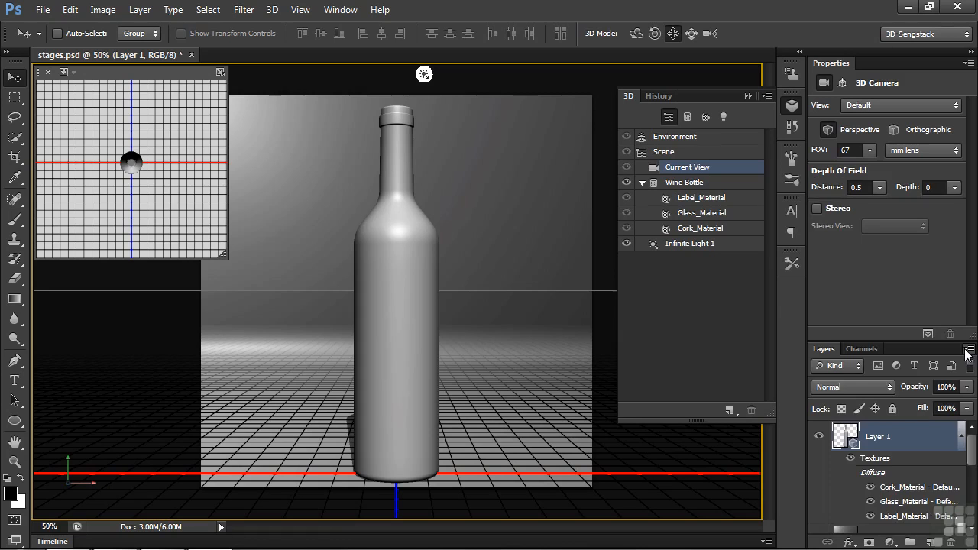
pyautogui.click(143, 13)
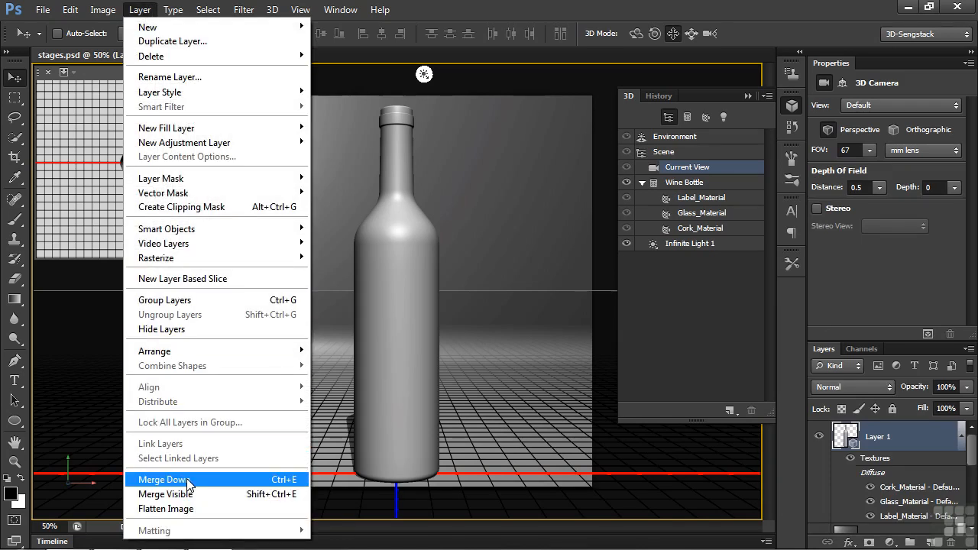
pyautogui.click(969, 350)
pyautogui.click(861, 437)
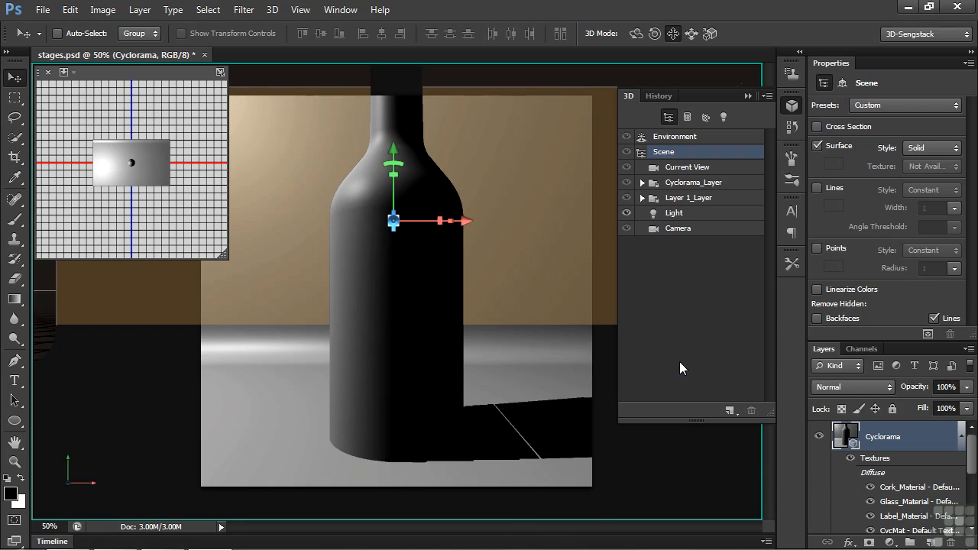
# Step: Rename the Layer 1_Layer group in the 3D scene as bottle
pyautogui.click(672, 198)
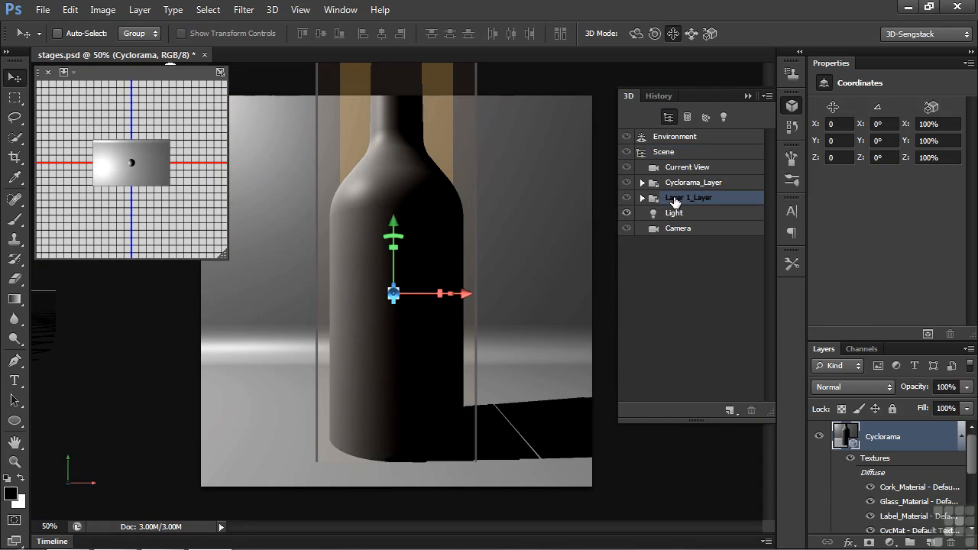
pyautogui.doubleClick(674, 200)
pyautogui.write('bottle')
pyautogui.press('Return')
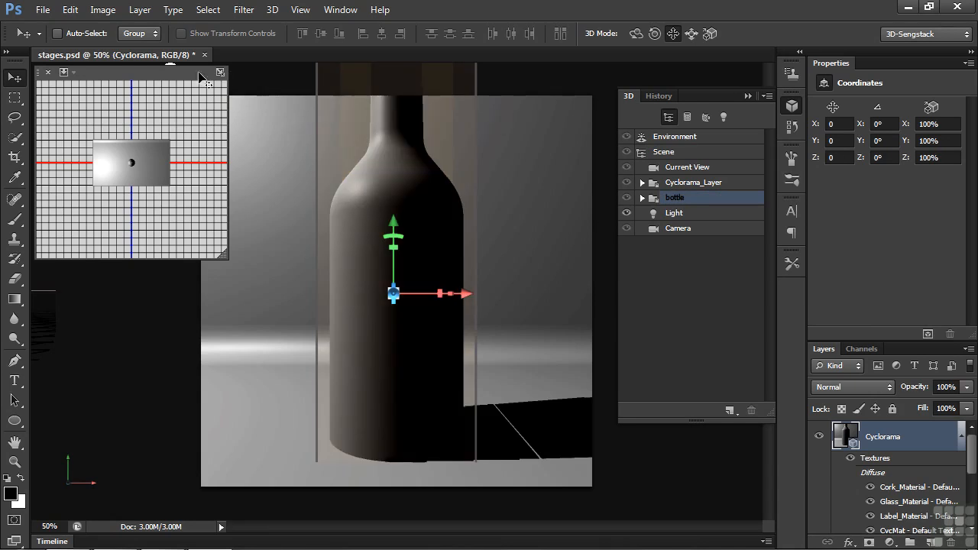
# Step: Using the top view, move the bottle group back to about X 6.34, Z -234.6, and snap it to the ground plane
pyautogui.click(67, 73)
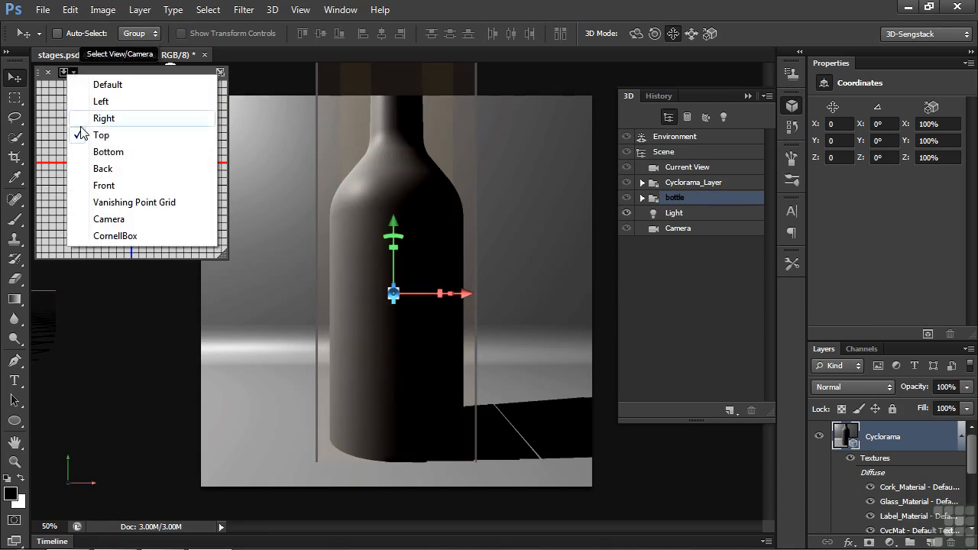
pyautogui.click(83, 138)
pyautogui.click(220, 72)
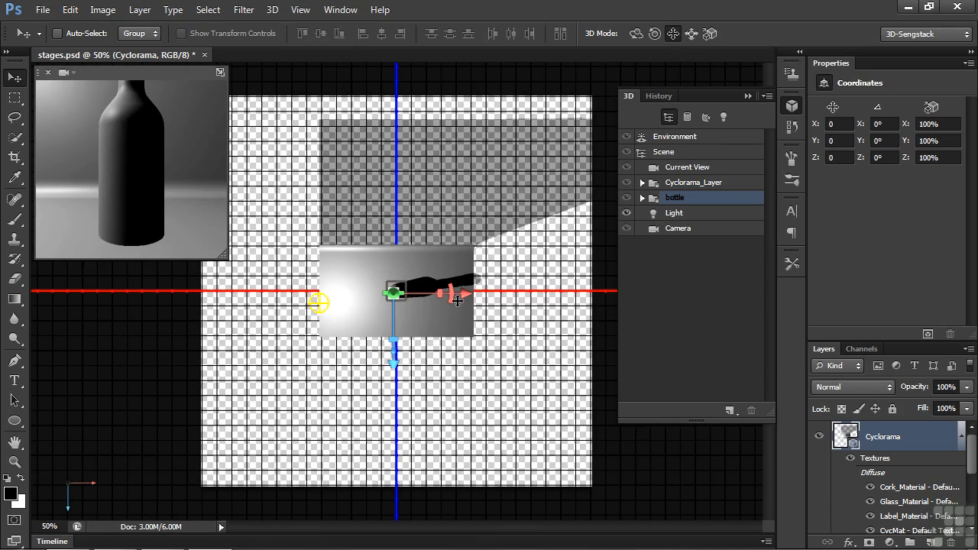
pyautogui.moveTo(444, 334); pyautogui.dragTo(443, 305)
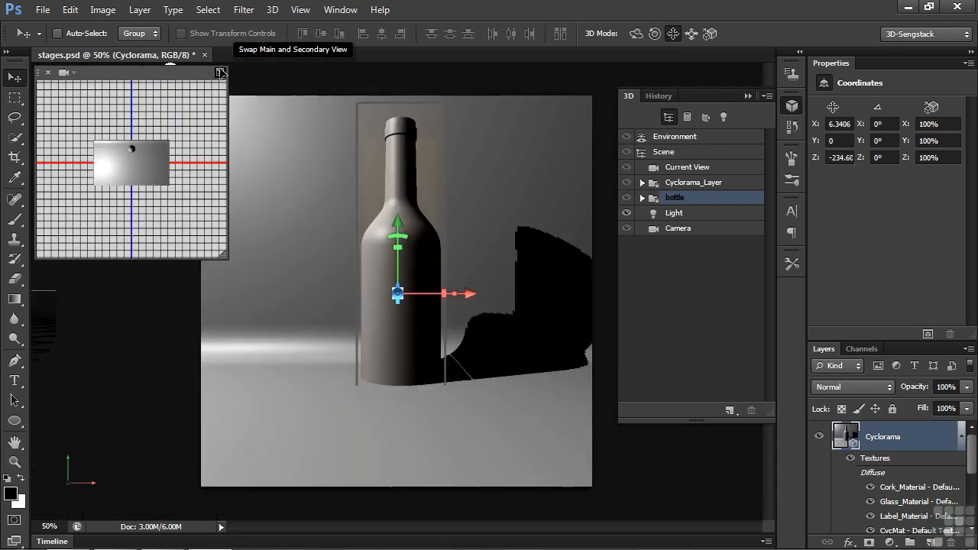
pyautogui.click(220, 72)
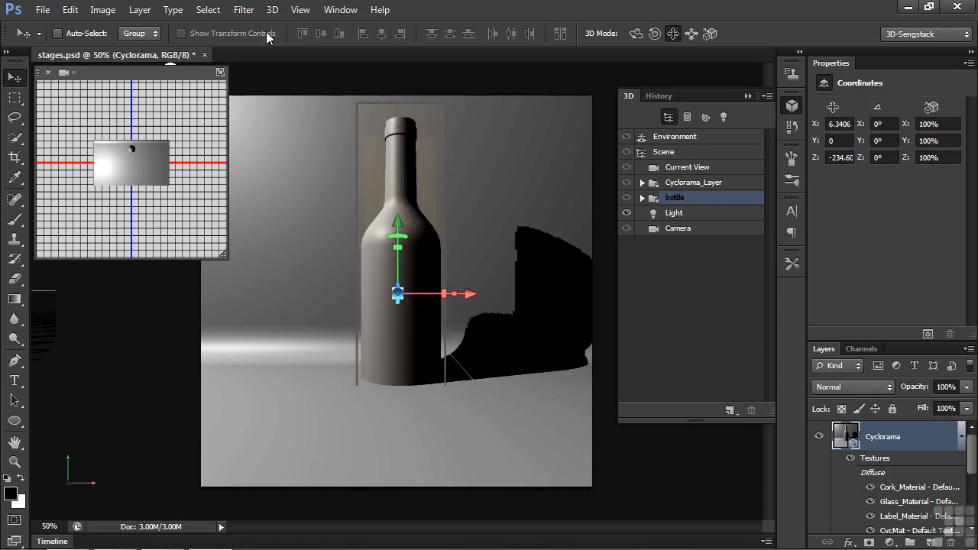
pyautogui.click(272, 9)
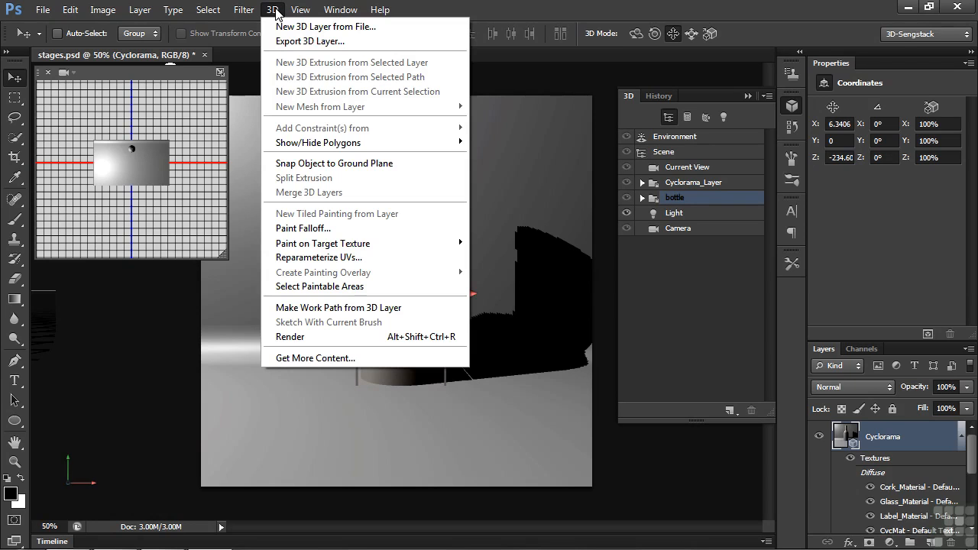
pyautogui.click(322, 163)
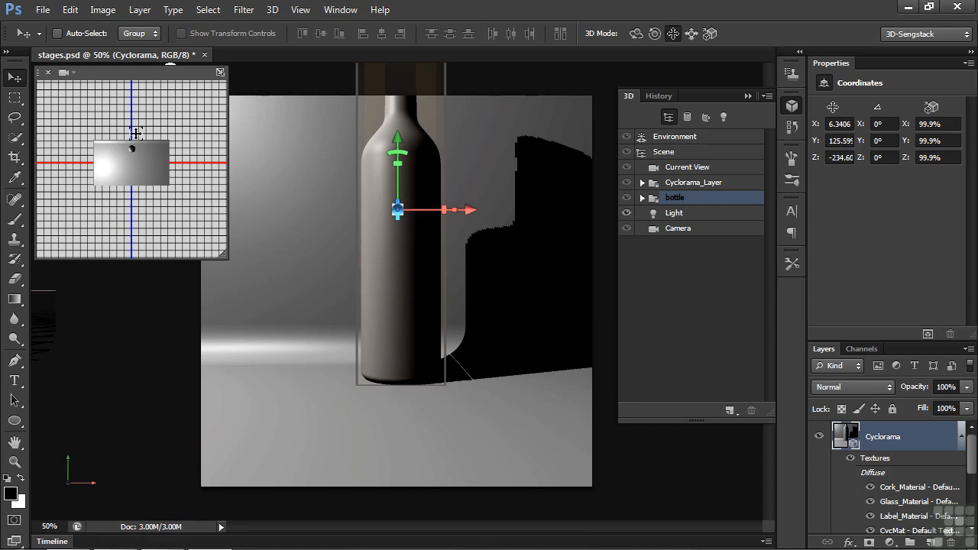
# Step: In the top view, move the point light slightly inward over the stage and return the camera view to the main window
pyautogui.click(220, 74)
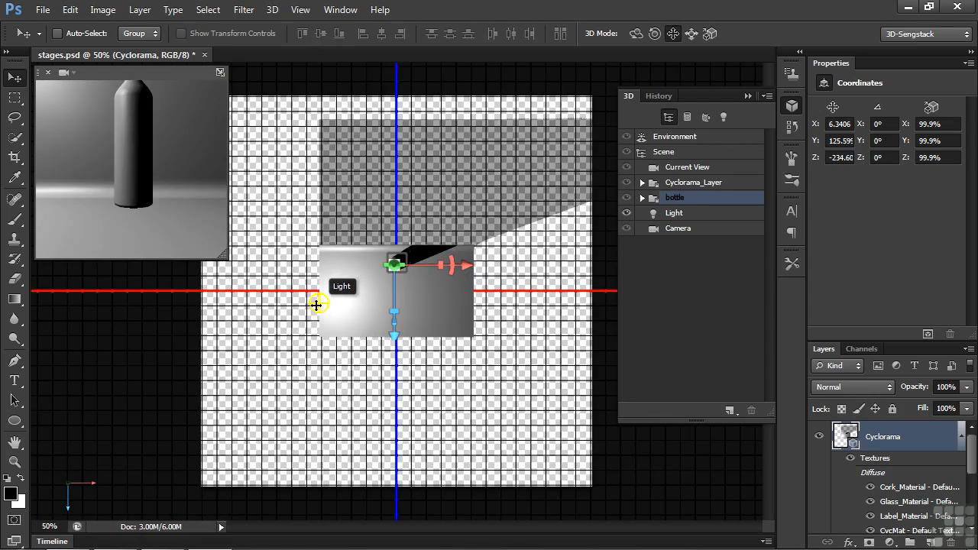
pyautogui.click(317, 304)
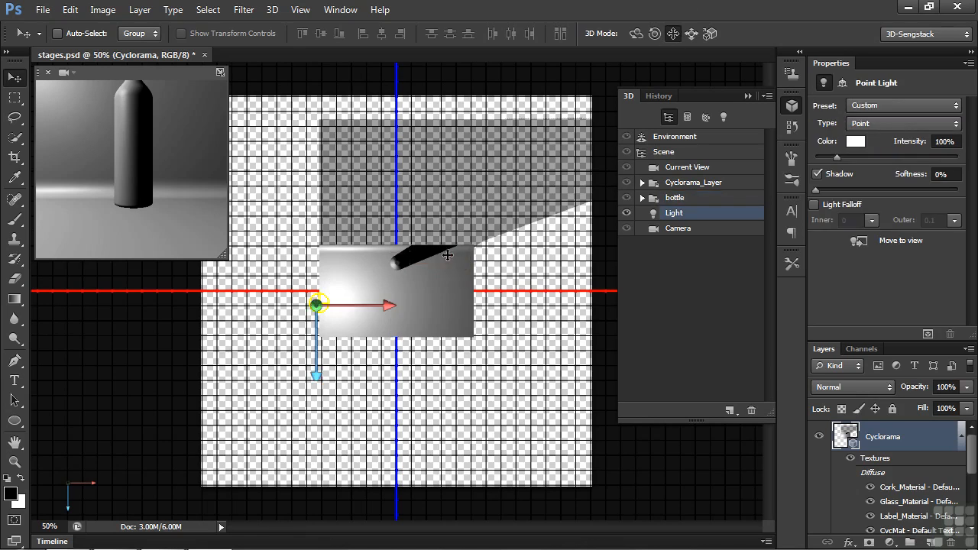
pyautogui.moveTo(342, 329)
pyautogui.mouseDown()
pyautogui.moveTo(341, 292)
pyautogui.moveTo(362, 310)
pyautogui.moveTo(378, 301)
pyautogui.moveTo(384, 312)
pyautogui.moveTo(362, 337)
pyautogui.mouseUp()
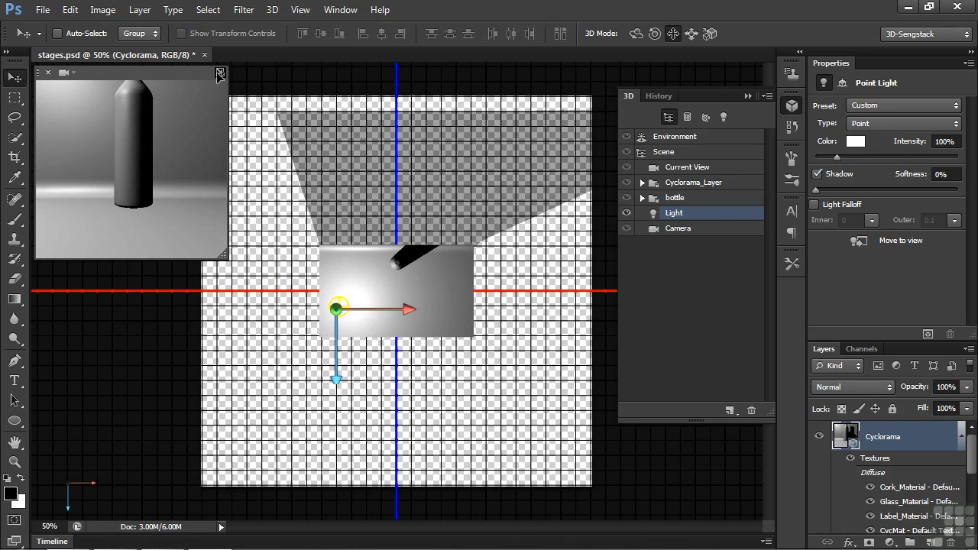
pyautogui.click(220, 72)
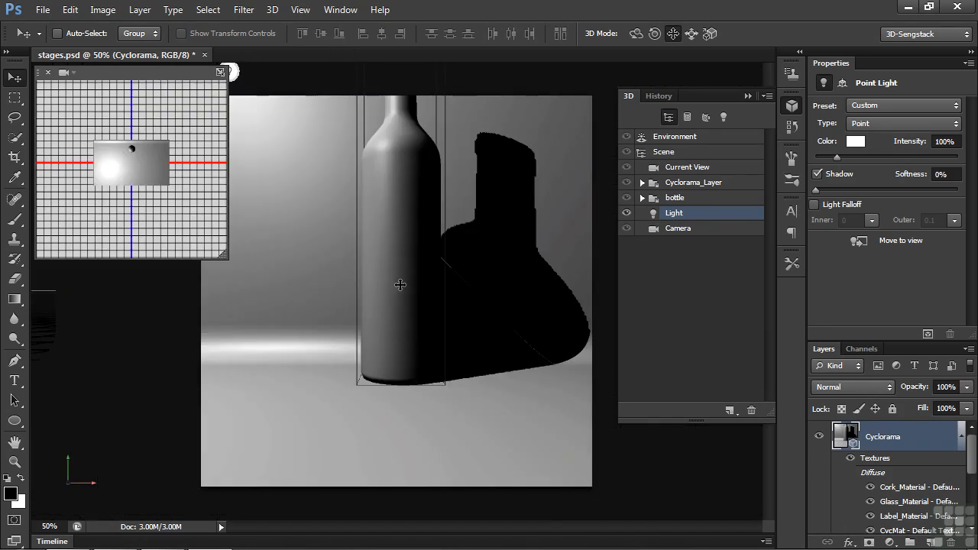
# Step: Scale the wine bottle mesh down uniformly to about two thirds of its size and snap it to the ground plane
pyautogui.click(674, 199)
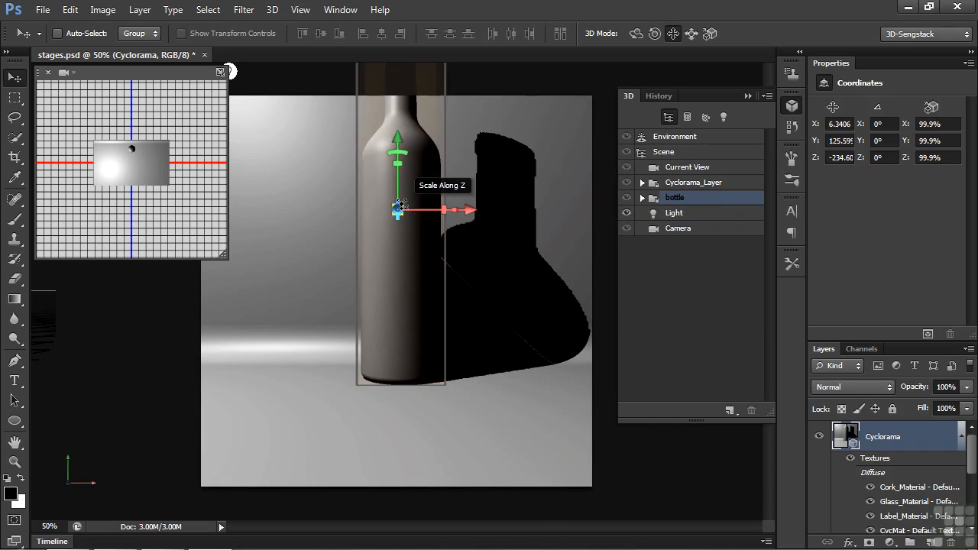
pyautogui.click(400, 205)
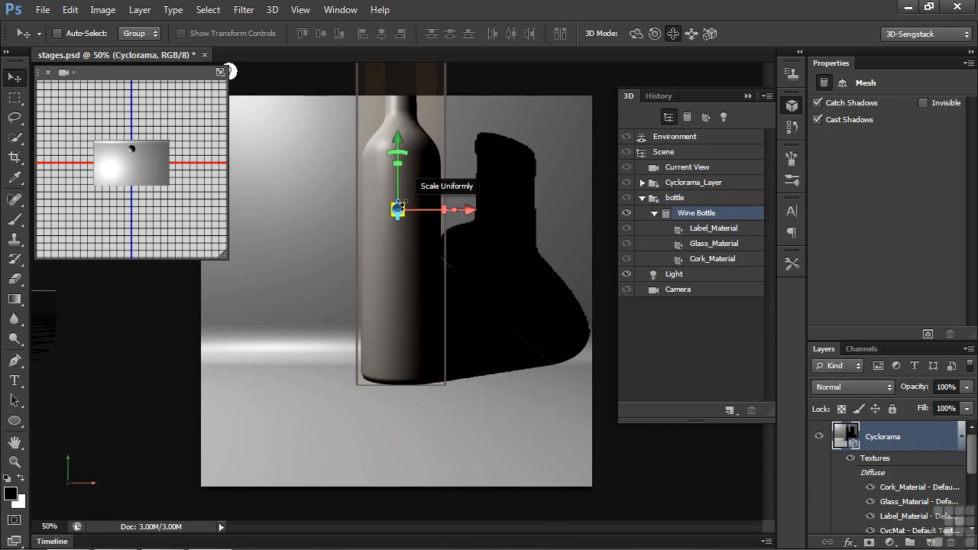
pyautogui.moveTo(398, 208); pyautogui.dragTo(373, 276)
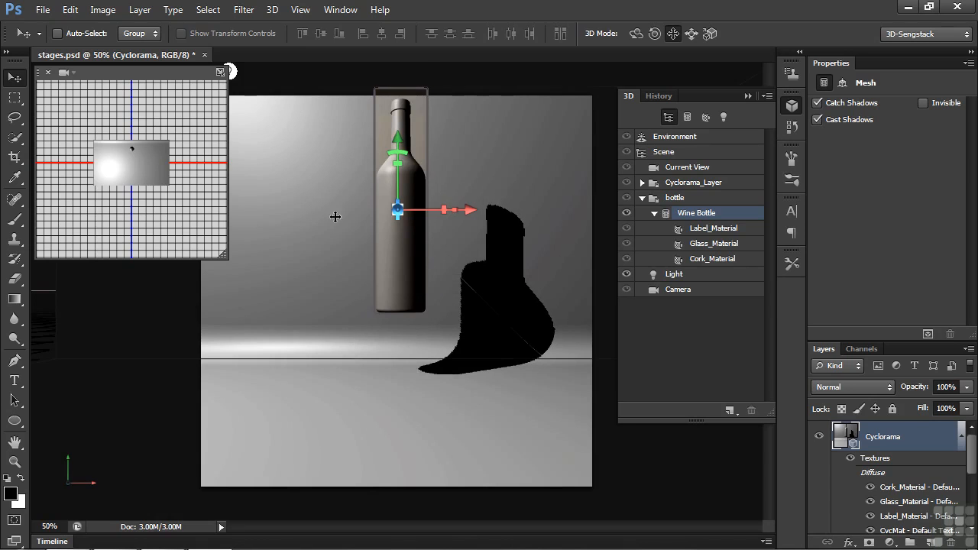
pyautogui.click(272, 10)
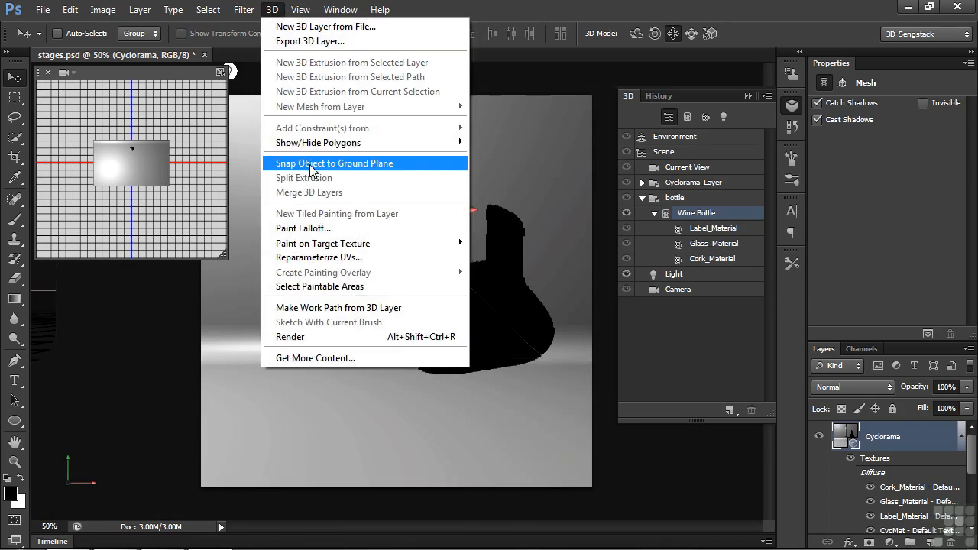
pyautogui.click(311, 169)
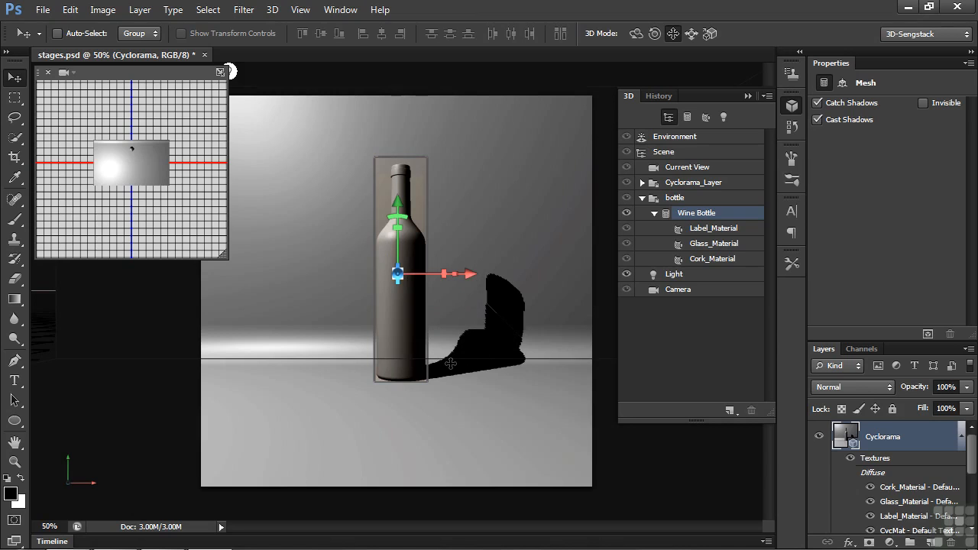
# Step: Reduce the opacity of the bottle's Label_Material to 39% and set its diffuse color to dark purple
pyautogui.click(703, 229)
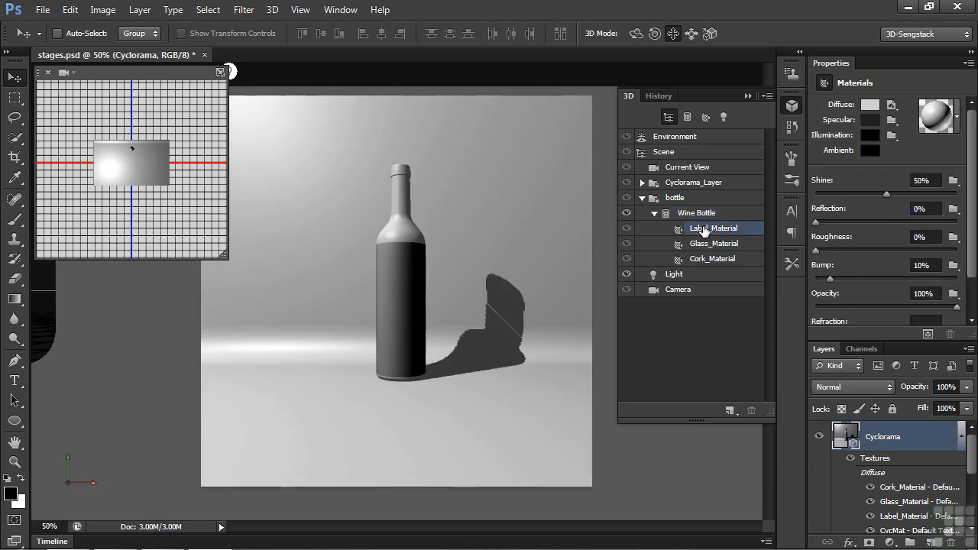
pyautogui.moveTo(957, 307); pyautogui.dragTo(870, 310)
pyautogui.click(868, 105)
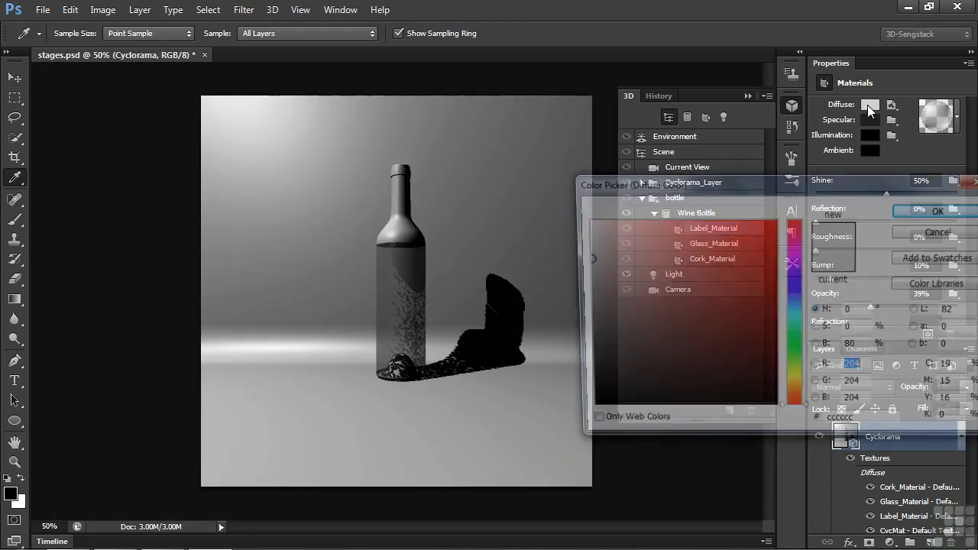
pyautogui.click(798, 280)
pyautogui.click(764, 272)
pyautogui.click(764, 289)
pyautogui.click(806, 277)
pyautogui.moveTo(806, 275); pyautogui.dragTo(755, 311)
pyautogui.click(941, 210)
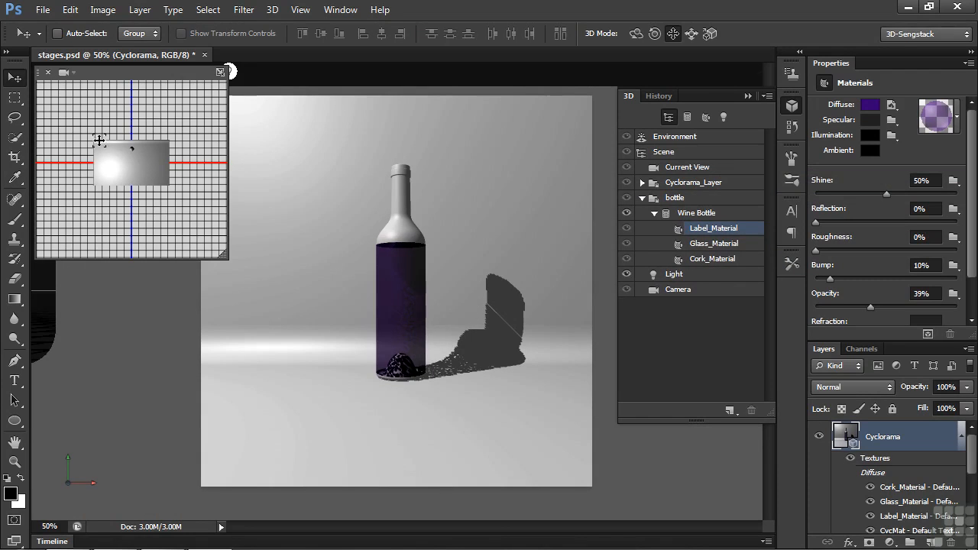
# Step: Render a rectangular region around the bottle's label area and its shadow, and clear the selection
pyautogui.click(14, 97)
pyautogui.moveTo(309, 251); pyautogui.dragTo(541, 401)
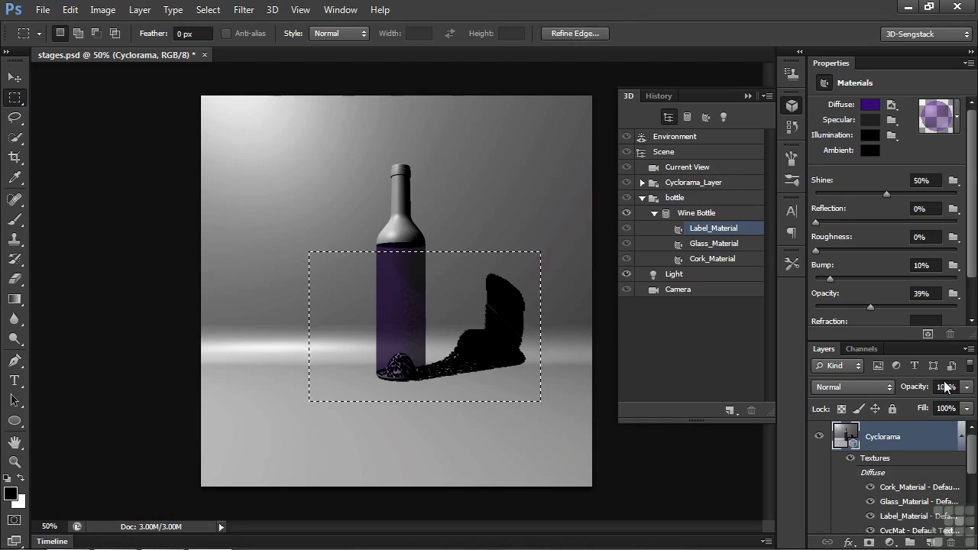
pyautogui.click(928, 336)
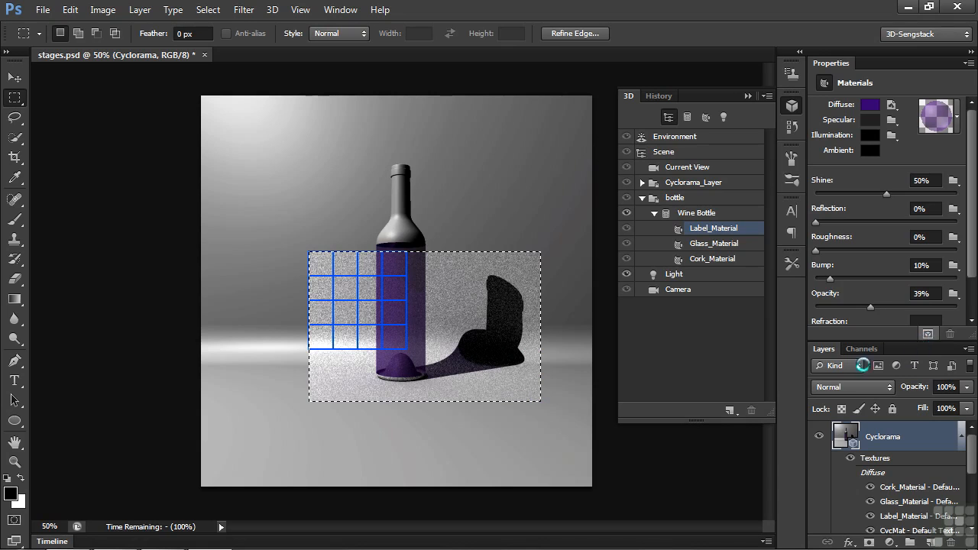
pyautogui.click(577, 423)
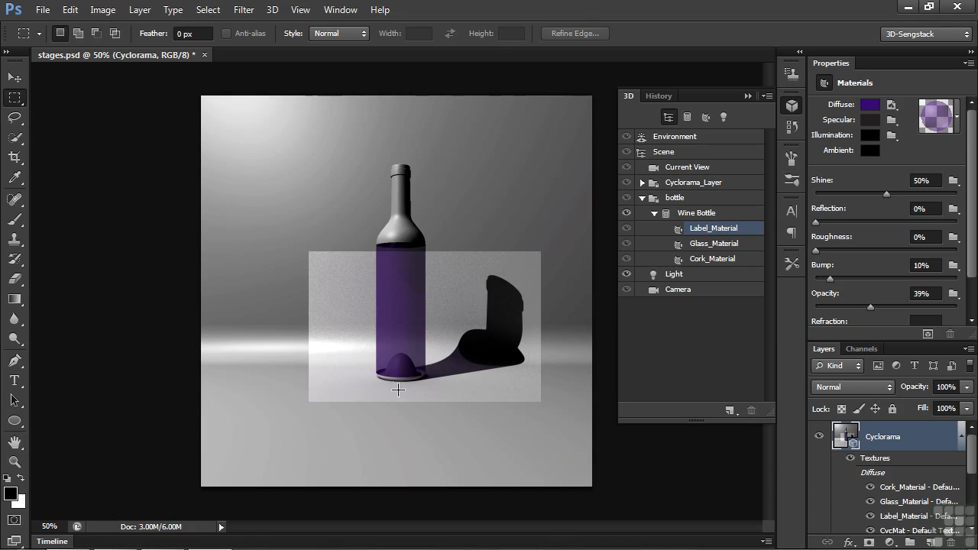
# Step: Hide the Cyclorama layer, then show and select the CornellBox layer
pyautogui.click(819, 439)
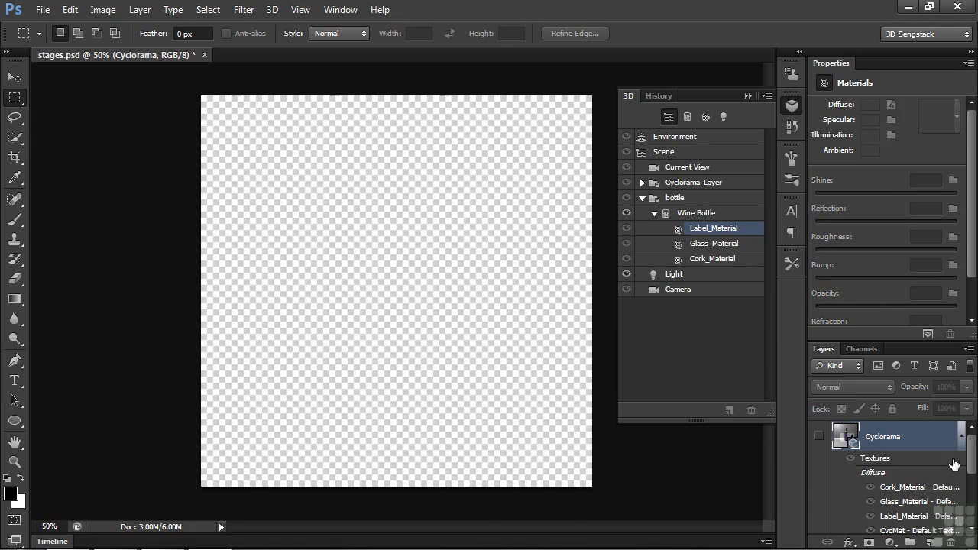
pyautogui.moveTo(969, 461); pyautogui.dragTo(970, 504)
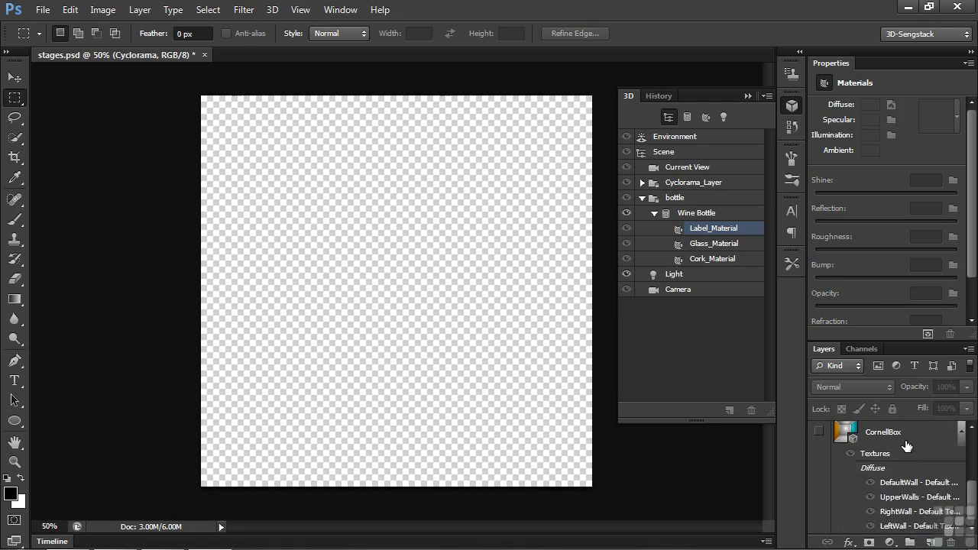
pyautogui.click(819, 431)
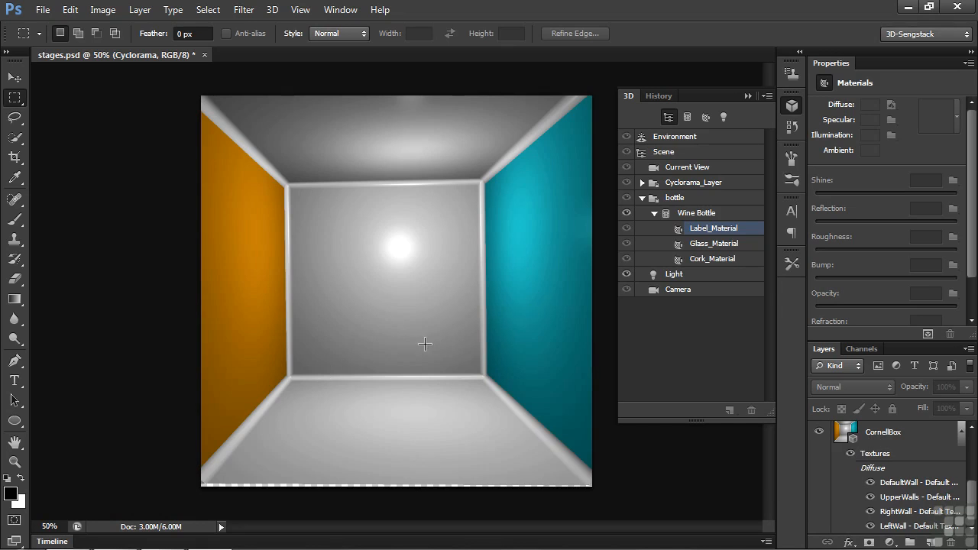
pyautogui.click(878, 433)
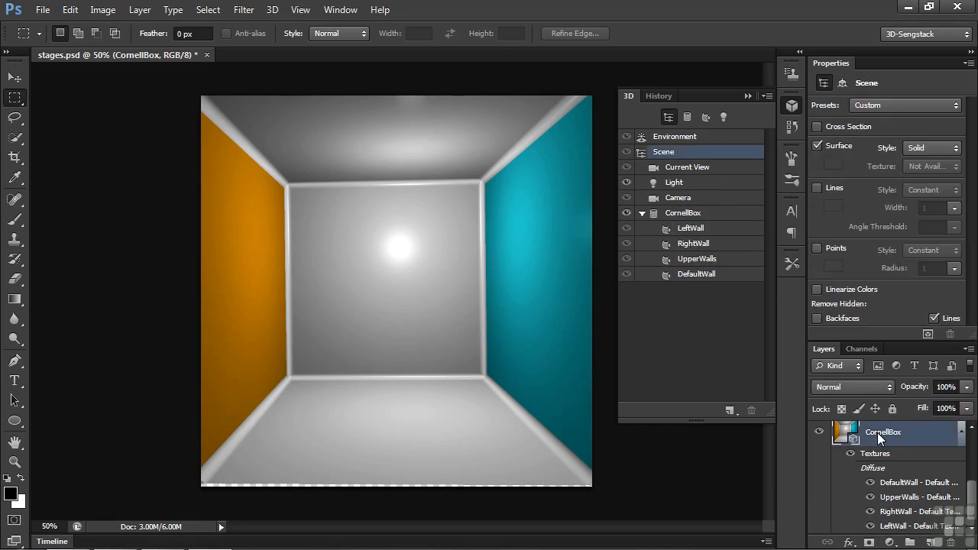
# Step: Add a new layer above CornellBox and create a Sphere preset mesh from it
pyautogui.click(931, 541)
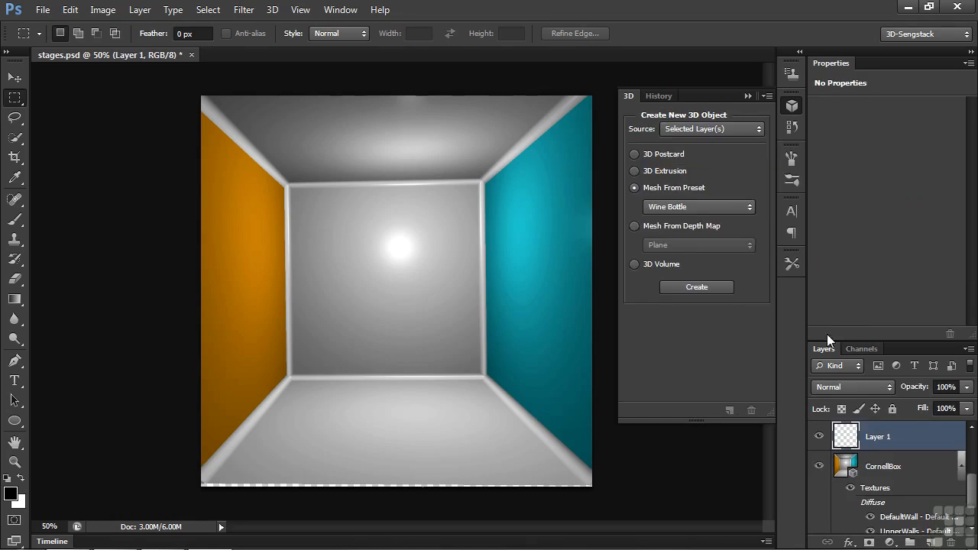
pyautogui.click(695, 208)
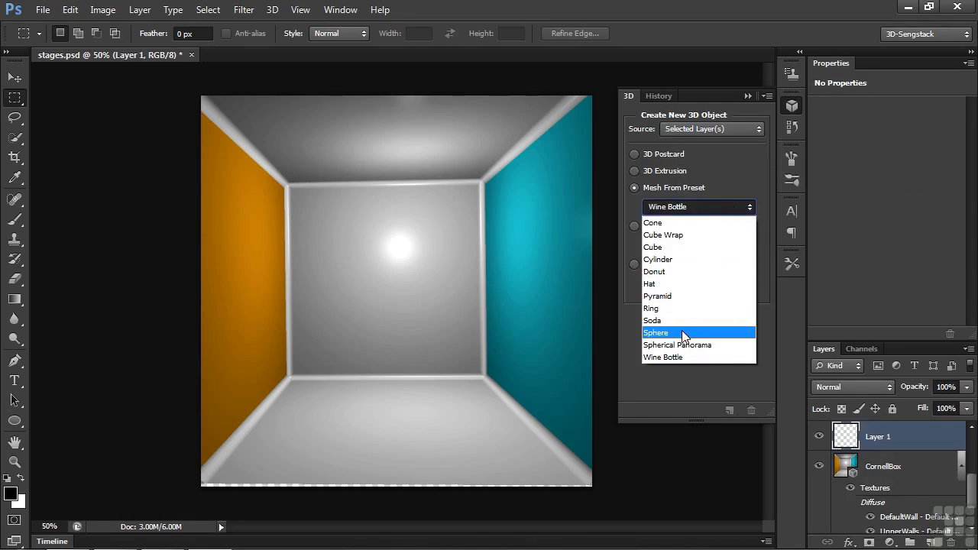
pyautogui.click(691, 336)
pyautogui.click(696, 290)
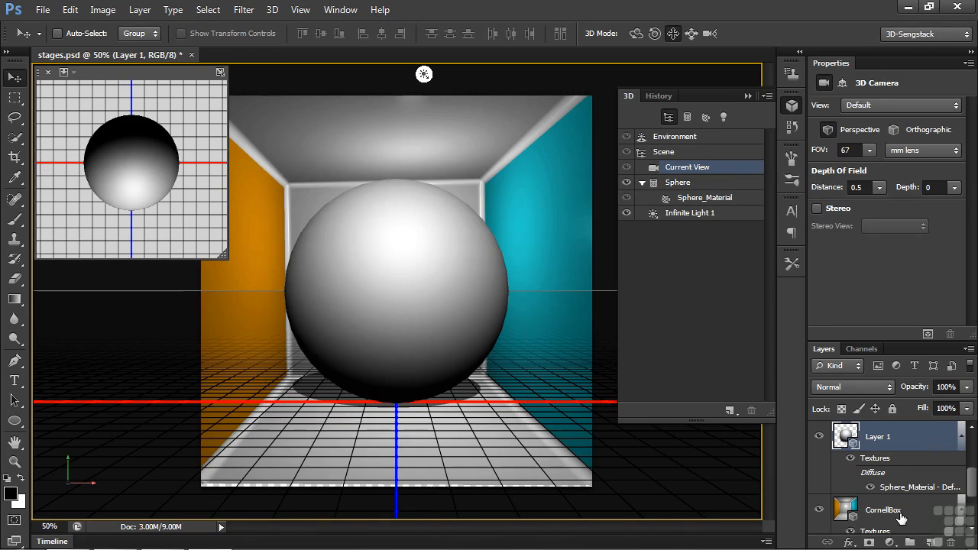
# Step: Rename the new 3D layer as sphere and merge it down into the CornellBox layer
pyautogui.doubleClick(878, 437)
pyautogui.write('sphere')
pyautogui.press('Return')
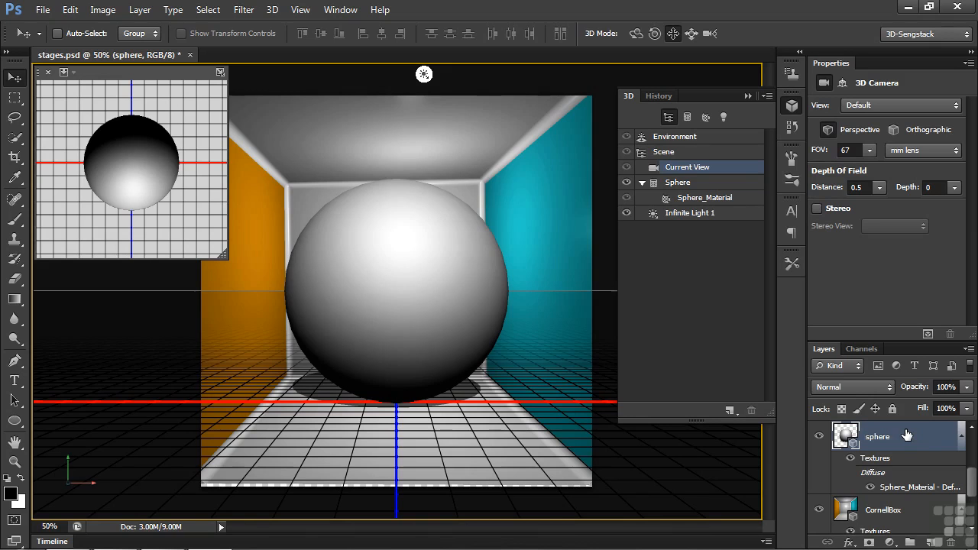
pyautogui.click(968, 349)
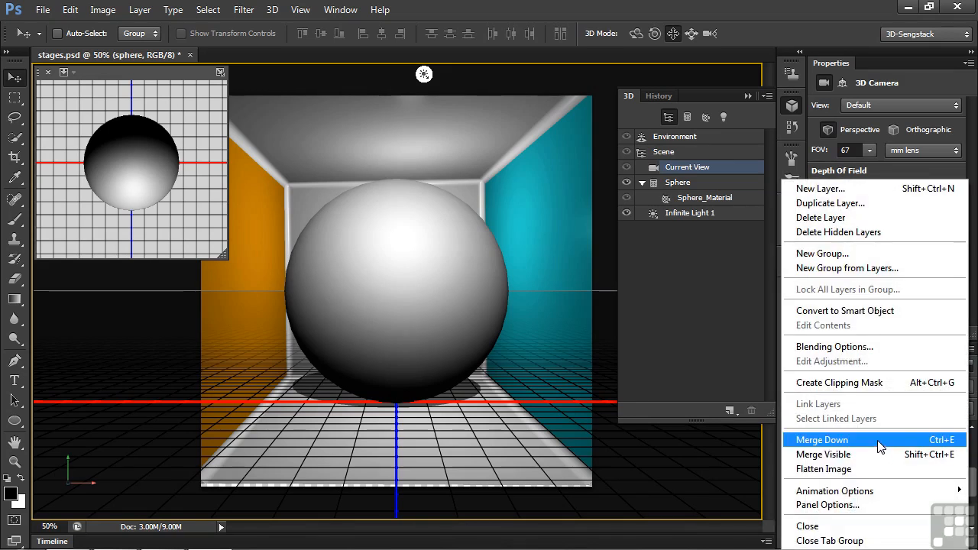
pyautogui.click(879, 441)
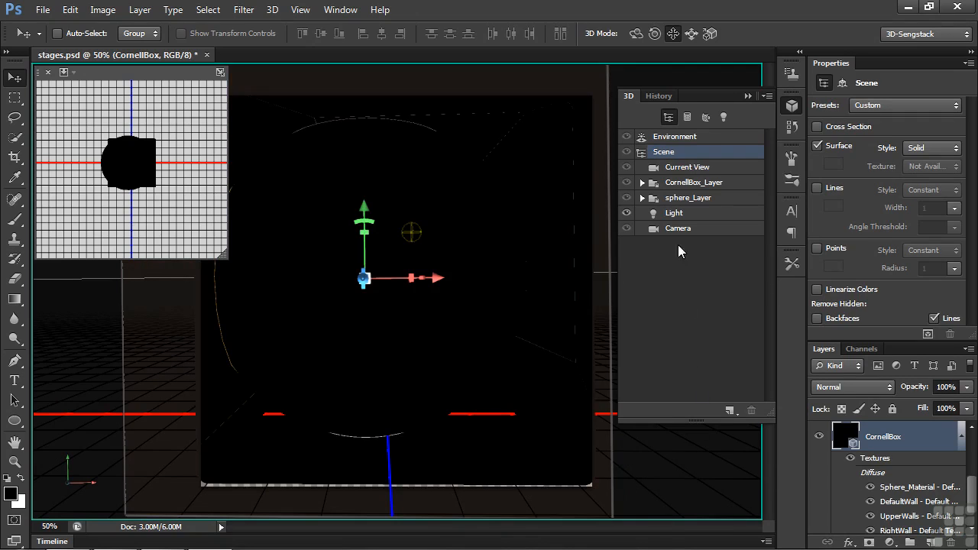
# Step: Scale the sphere_Layer group uniformly to 28.1% and place it on the ground plane at about X 26.6
pyautogui.click(685, 200)
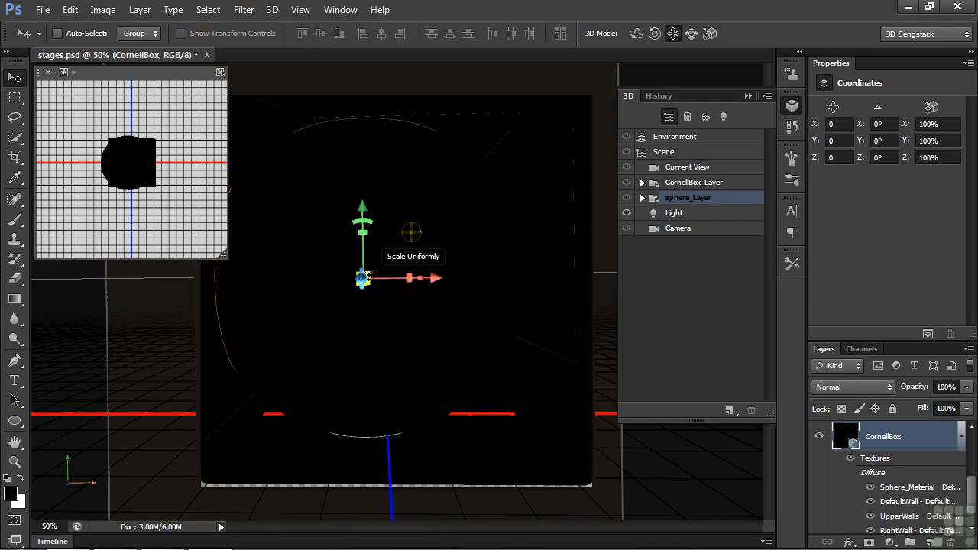
pyautogui.moveTo(367, 275); pyautogui.dragTo(369, 415)
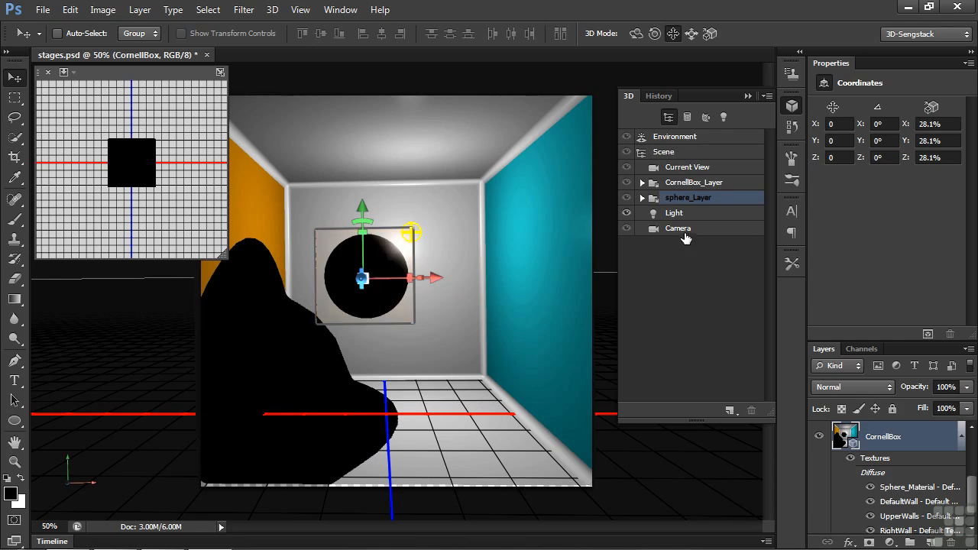
pyautogui.click(282, 10)
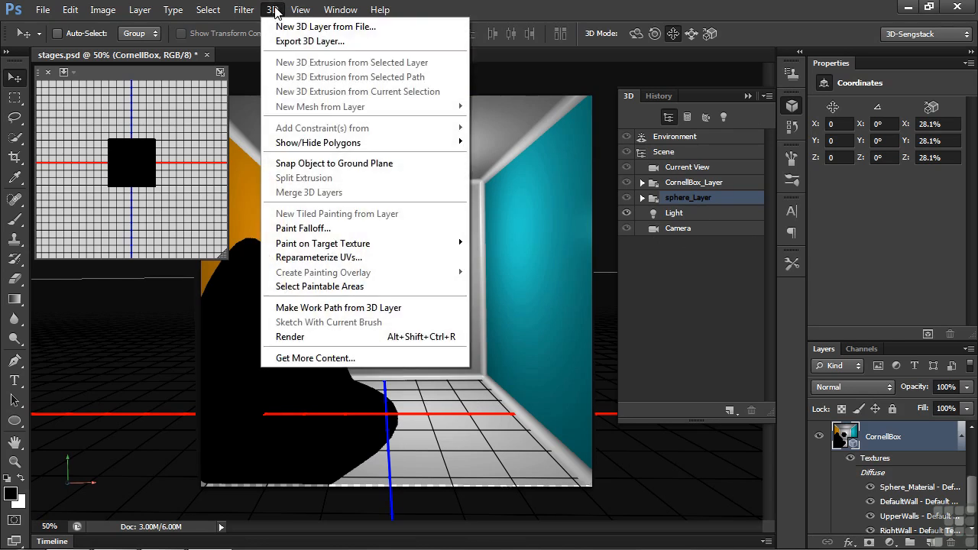
pyautogui.click(336, 164)
pyautogui.moveTo(447, 374); pyautogui.dragTo(452, 375)
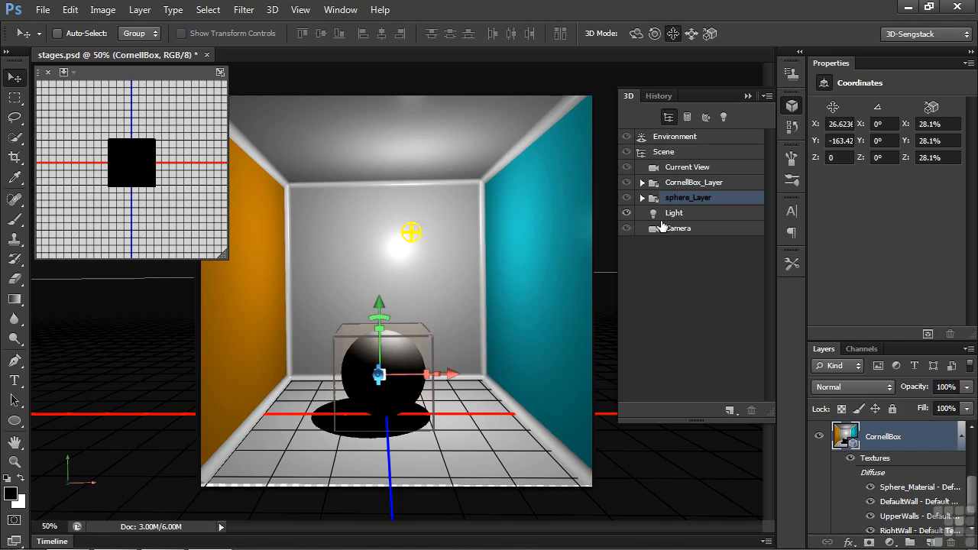
# Step: Move the point light slightly up and left so it sits directly above the sphere
pyautogui.click(664, 214)
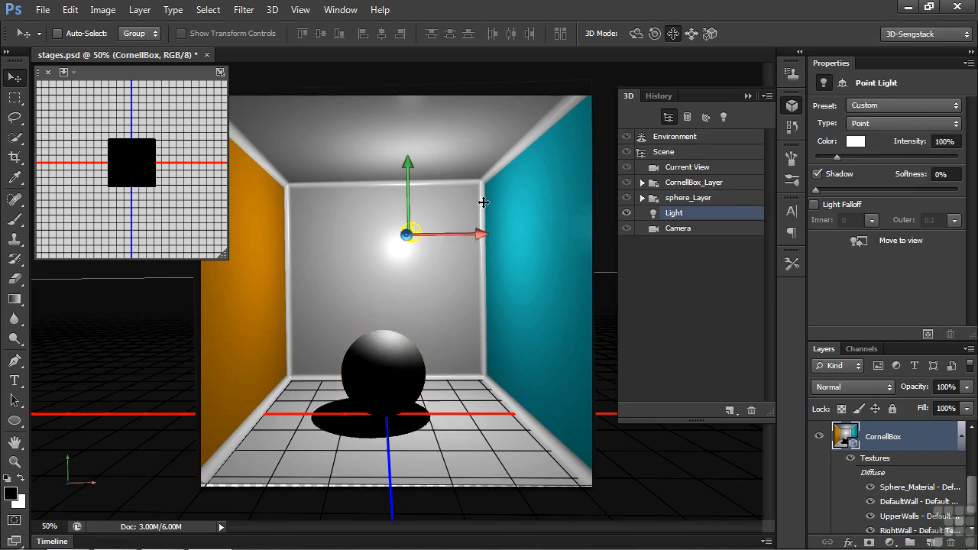
pyautogui.moveTo(482, 196); pyautogui.dragTo(451, 177)
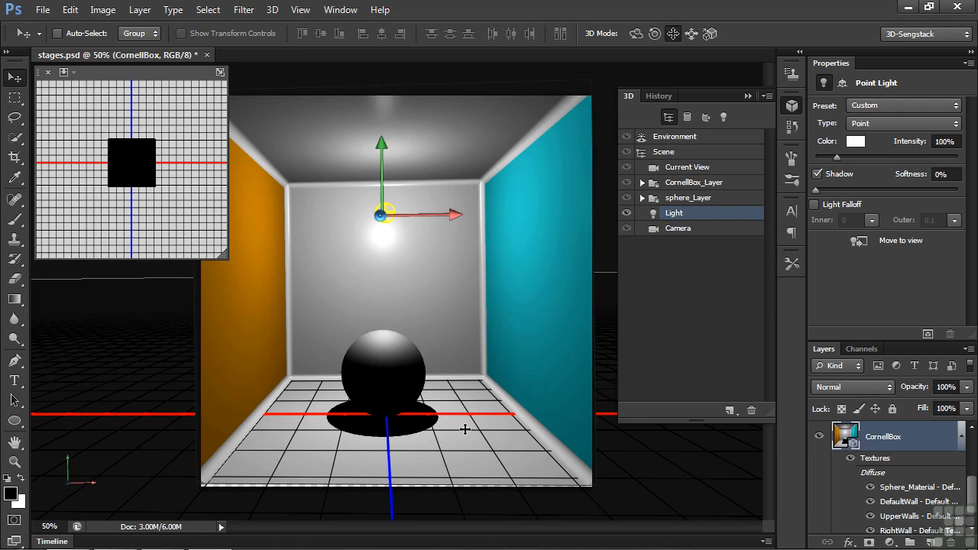
# Step: Set the environment's ground plane shadow opacity to 0% and the point light's shadow softness to 30%
pyautogui.click(671, 139)
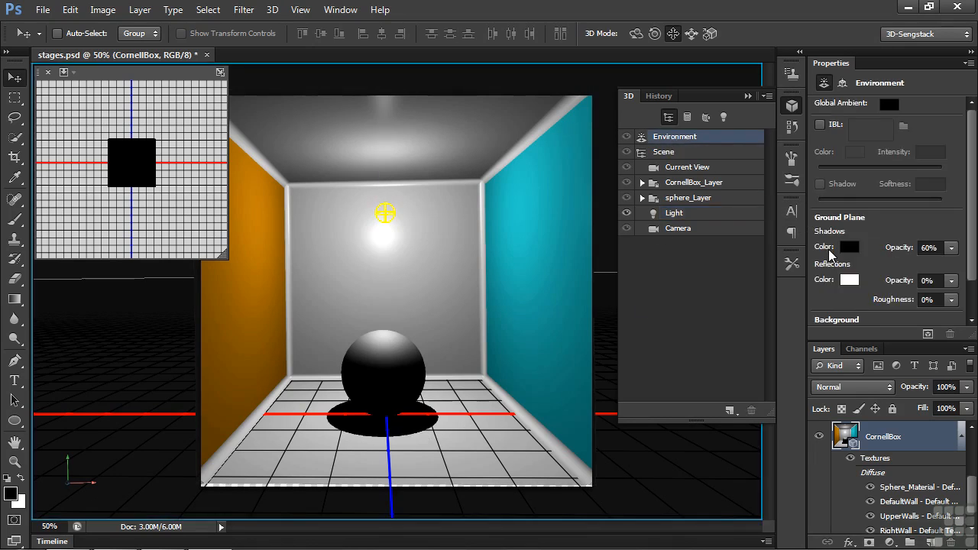
pyautogui.moveTo(902, 253); pyautogui.dragTo(841, 253)
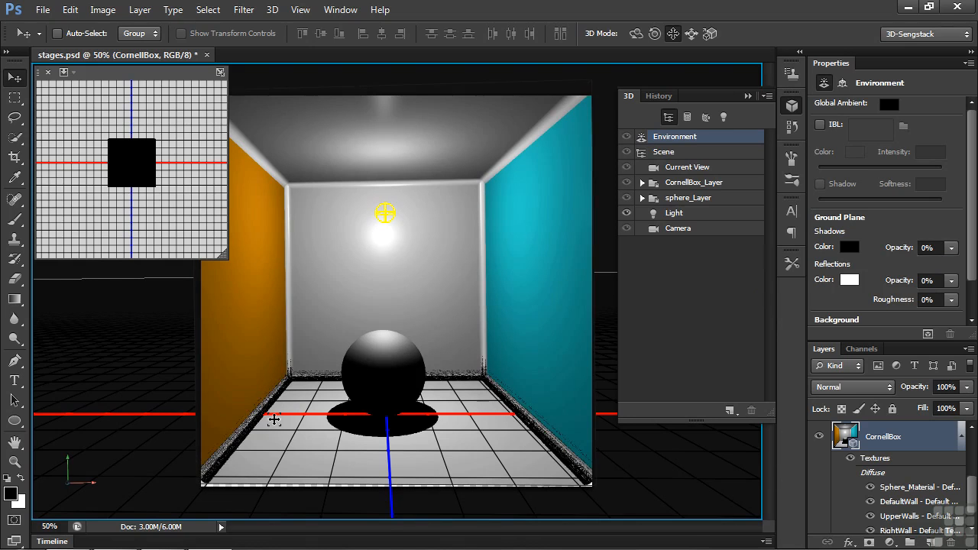
pyautogui.click(673, 214)
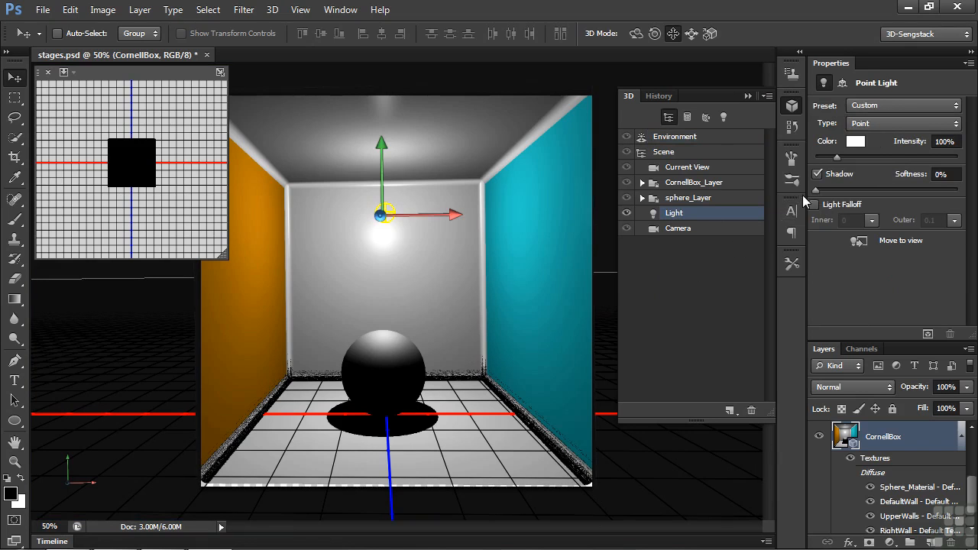
pyautogui.moveTo(815, 191); pyautogui.dragTo(857, 184)
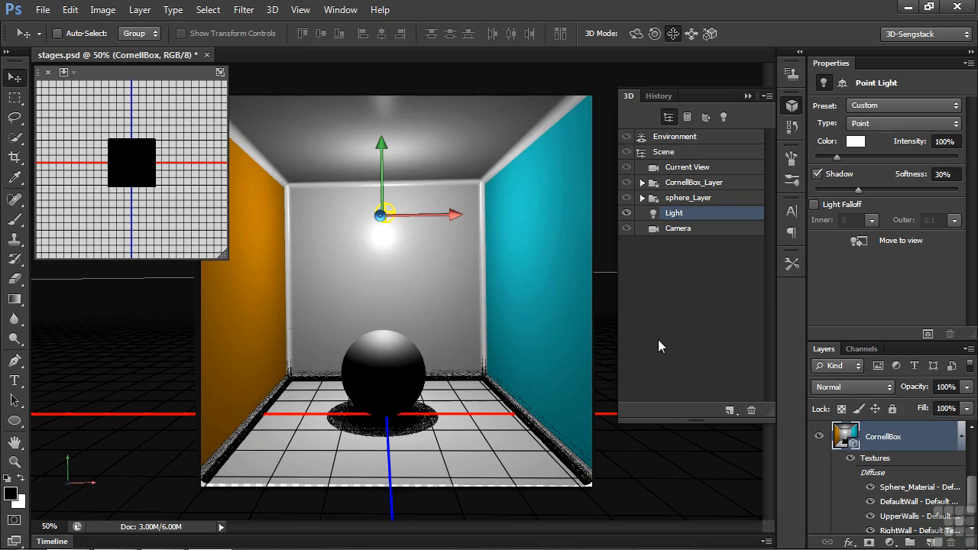
# Step: Enlarge the sphere_Layer group uniformly to 40.6% and snap it to the ground plane
pyautogui.click(690, 200)
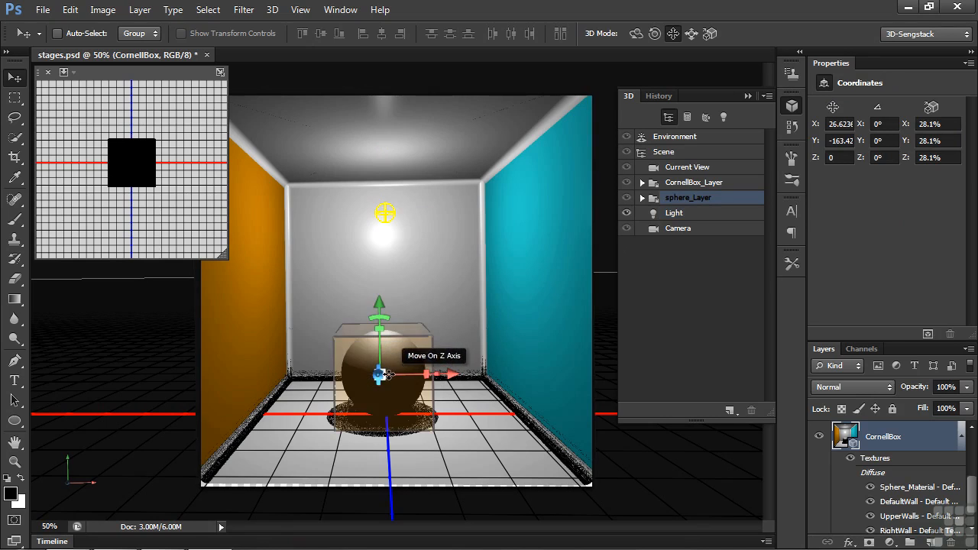
pyautogui.moveTo(380, 374); pyautogui.dragTo(499, 287)
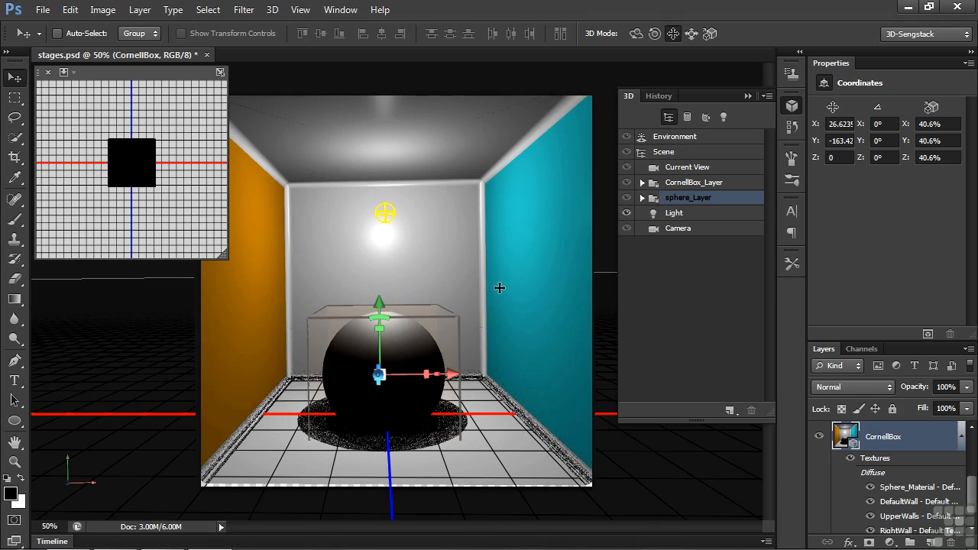
pyautogui.click(271, 9)
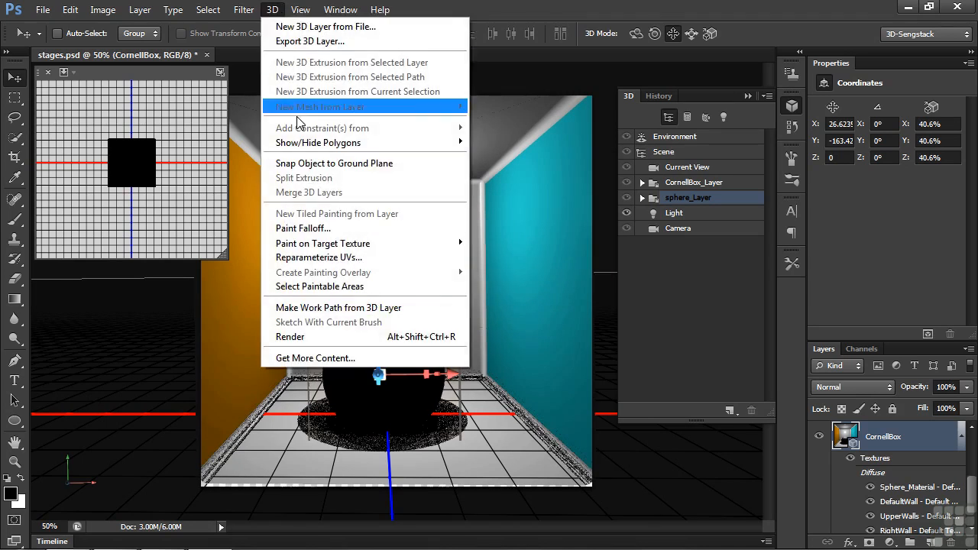
pyautogui.click(308, 163)
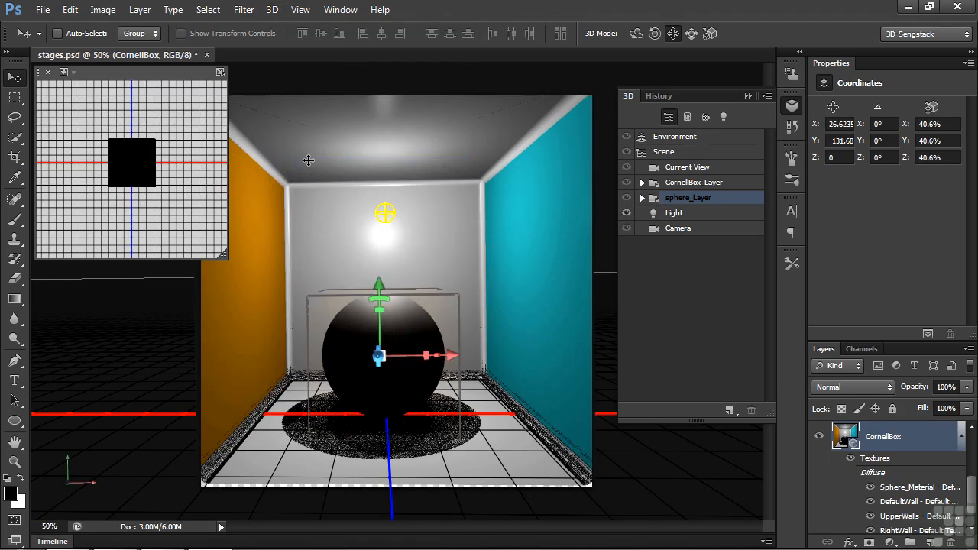
# Step: Test-render a rectangular selection across the lower part of the Cornell box, including the sphere, and deselect it
pyautogui.click(15, 98)
pyautogui.moveTo(202, 261); pyautogui.dragTo(598, 502)
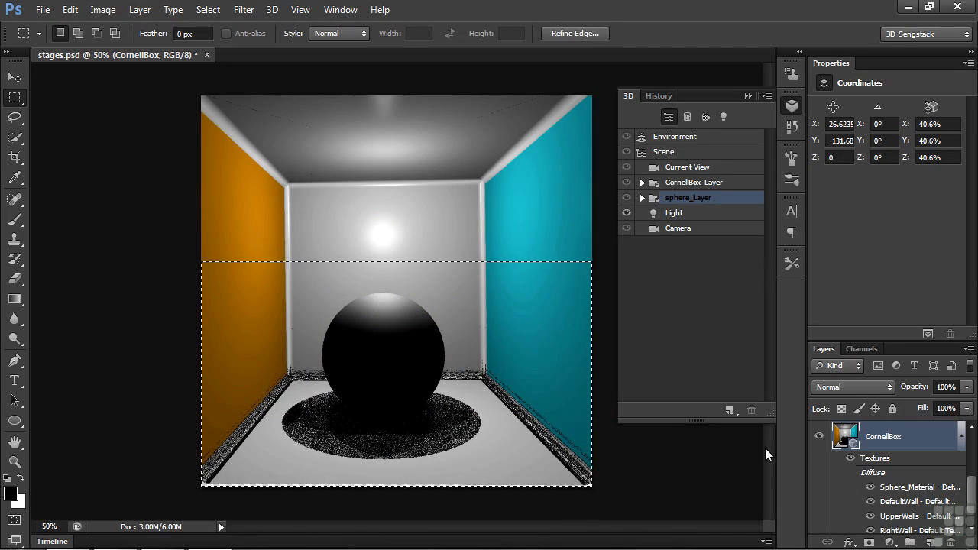
pyautogui.click(928, 336)
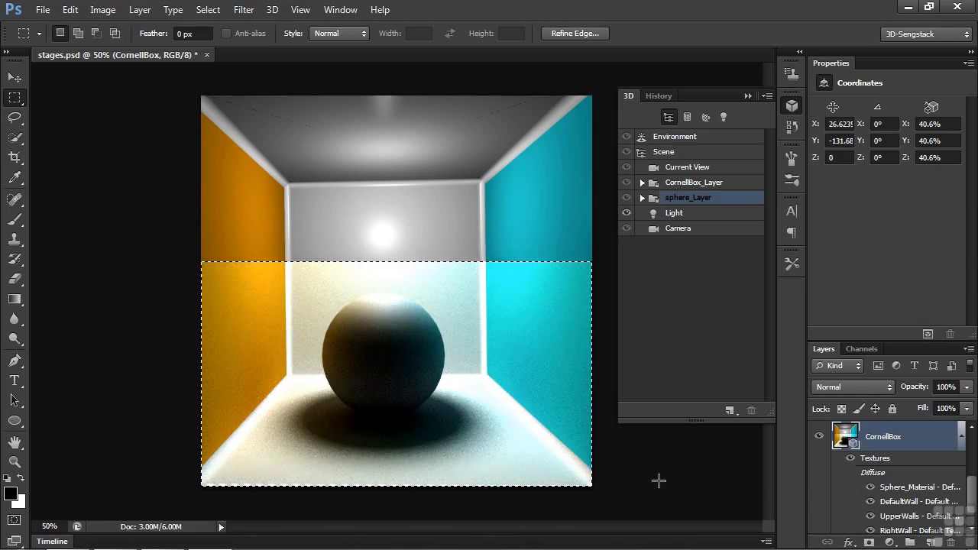
pyautogui.hotkey('ctrl', 'd')
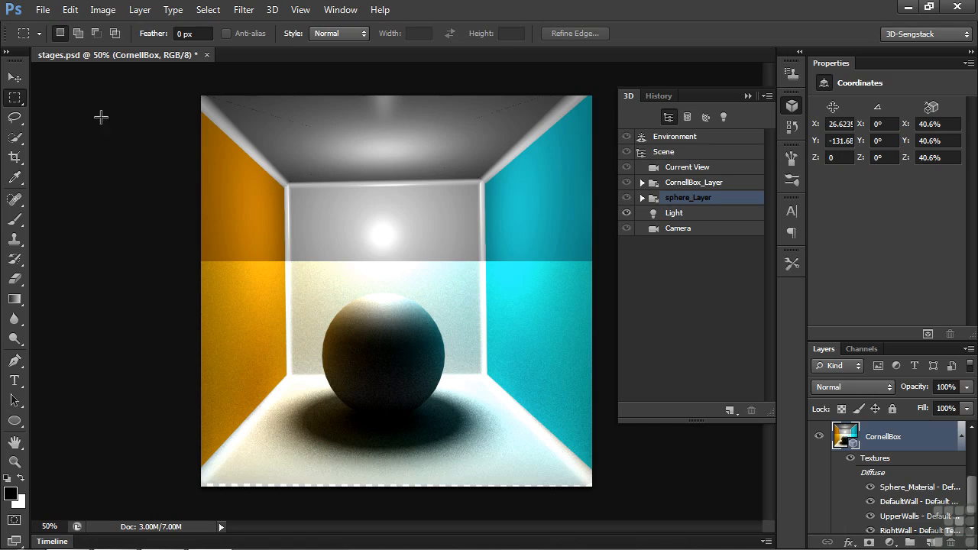
# Step: Set the reflection of the sphere's Sphere_Material to 51%
pyautogui.click(15, 77)
pyautogui.click(348, 329)
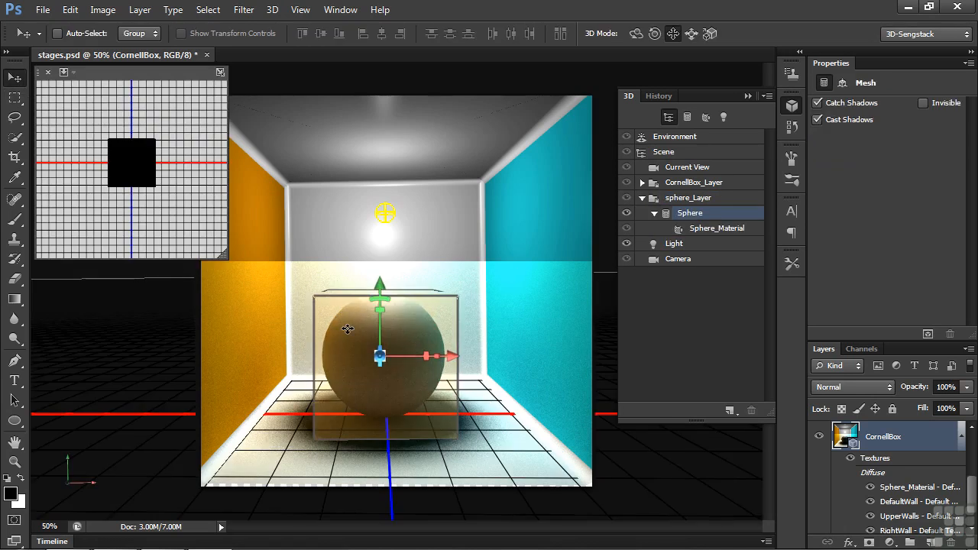
pyautogui.click(348, 329)
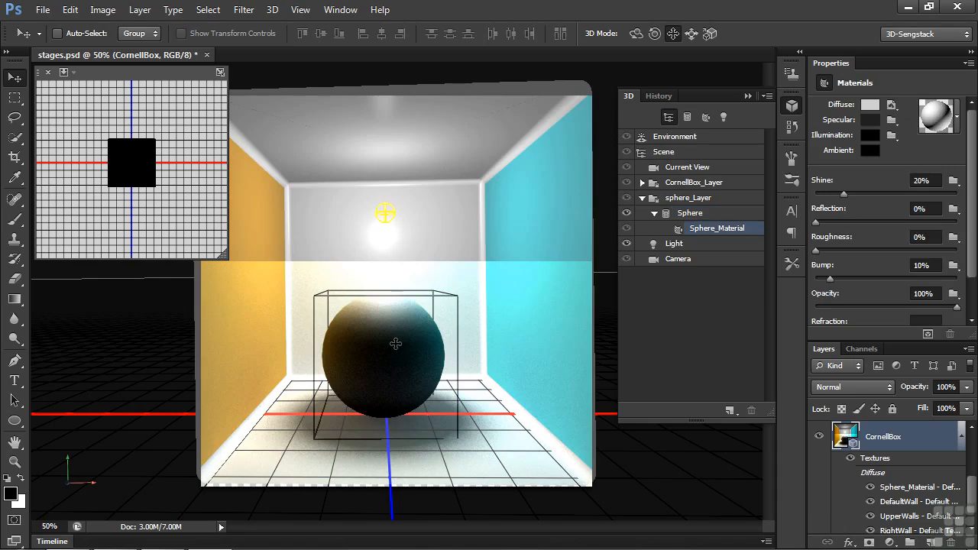
pyautogui.moveTo(815, 221); pyautogui.dragTo(887, 222)
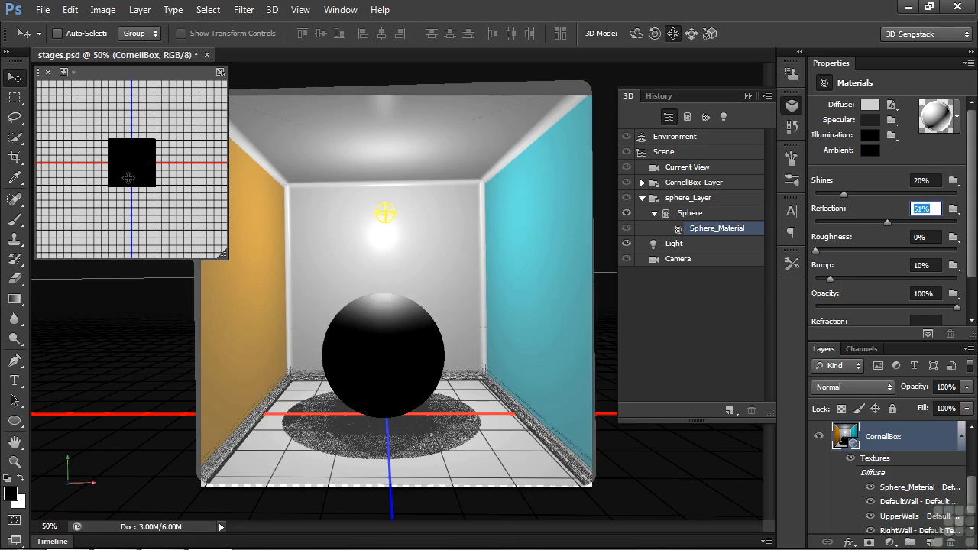
# Step: Select the lower part of the Cornell box around the reflective sphere and render that region
pyautogui.click(14, 97)
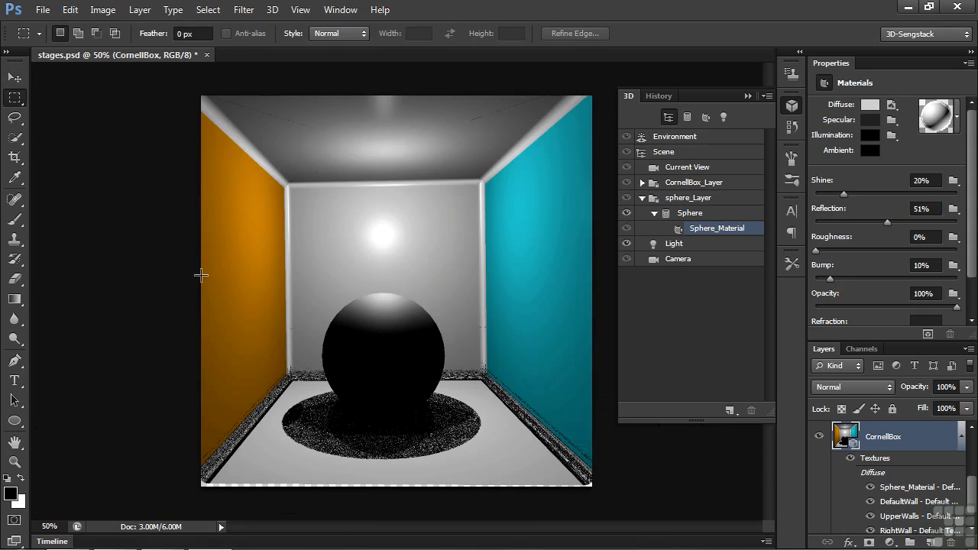
pyautogui.moveTo(204, 275); pyautogui.dragTo(597, 491)
pyautogui.click(927, 334)
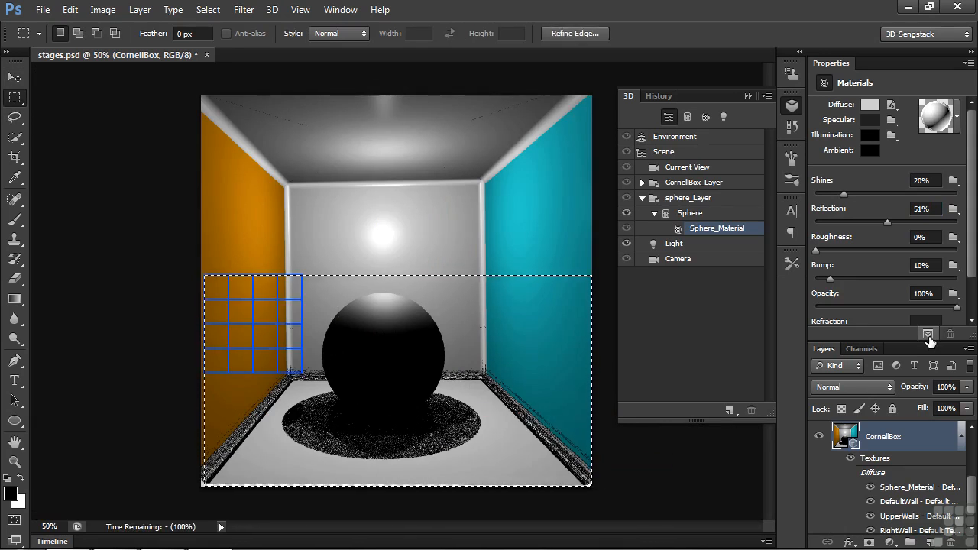